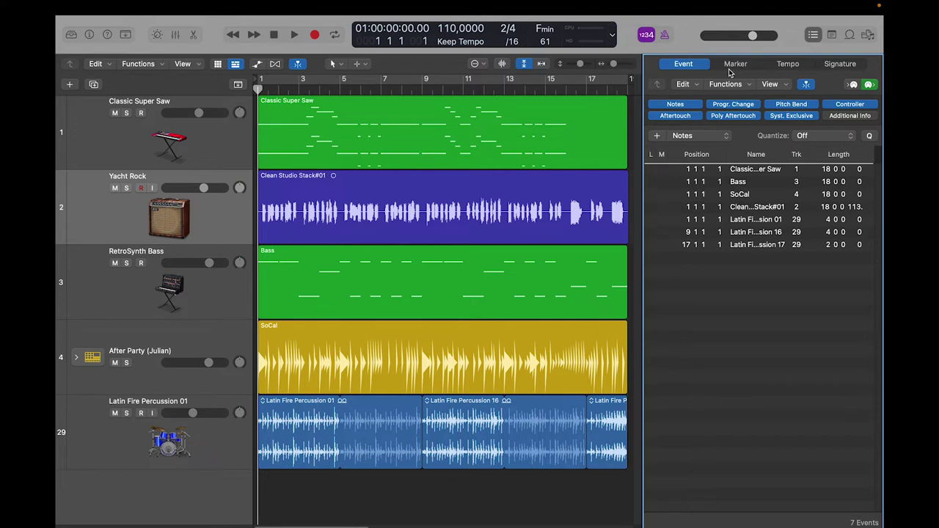
Look through the Marker, Tempo and Signature lists and return to the Event list
{"action": "left_click", "coordinate": [749, 68]}
{"action": "left_click", "coordinate": [789, 68]}
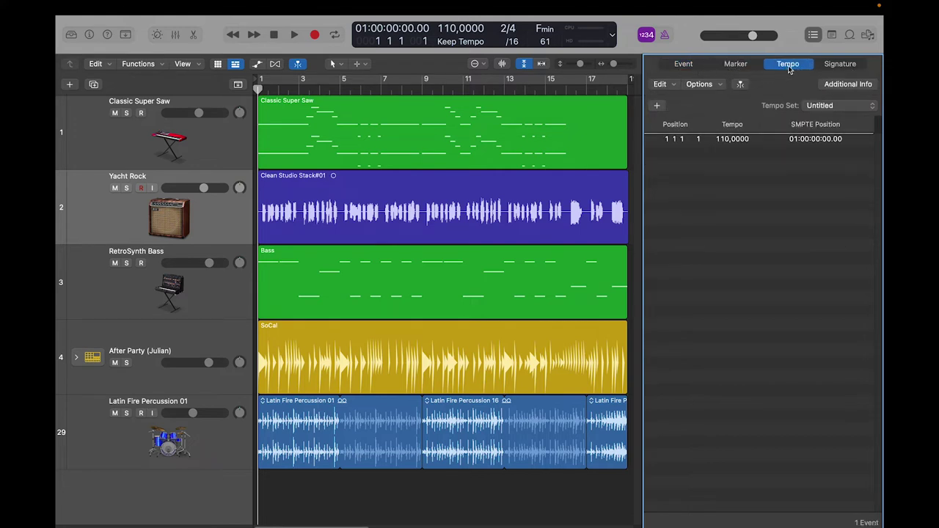
{"action": "left_click", "coordinate": [835, 68]}
{"action": "left_click", "coordinate": [688, 66]}
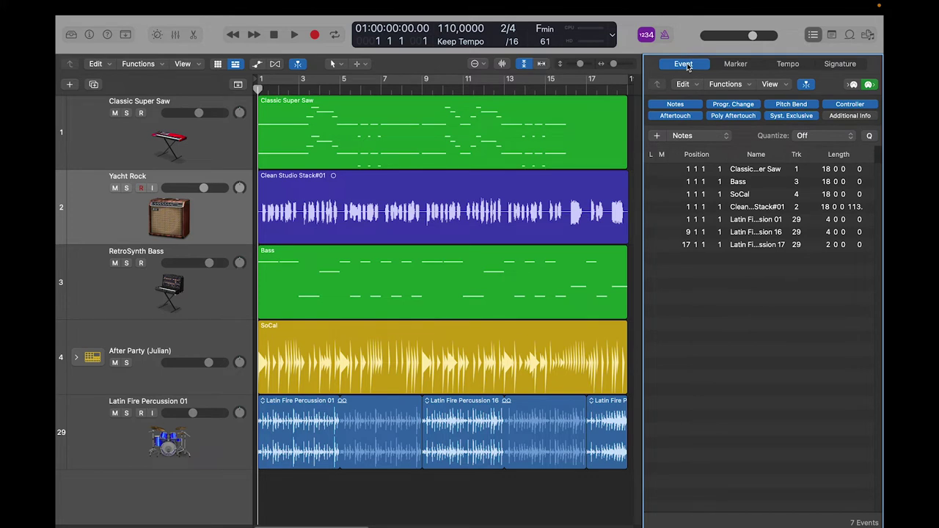
View the Event List in its own separate window, and close that window
{"action": "mouse_move", "coordinate": [340, 6]}
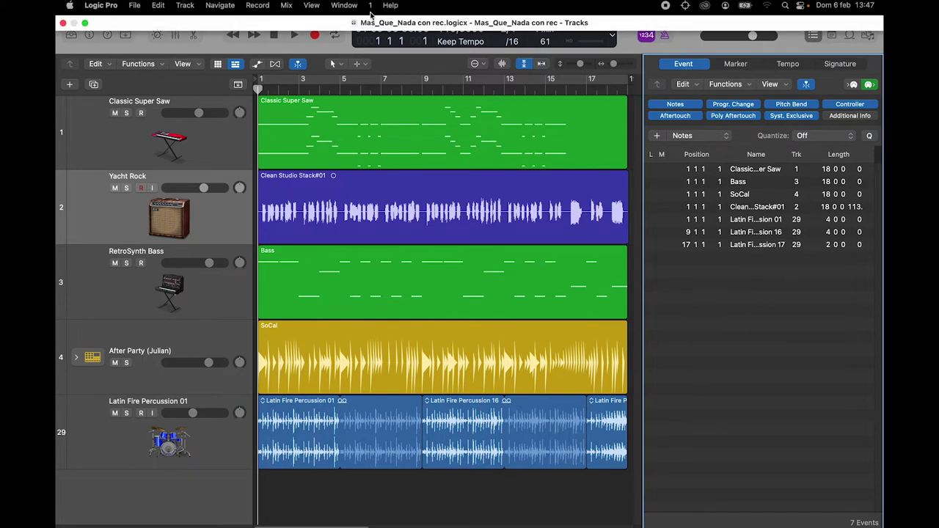
{"action": "left_click", "coordinate": [341, 7]}
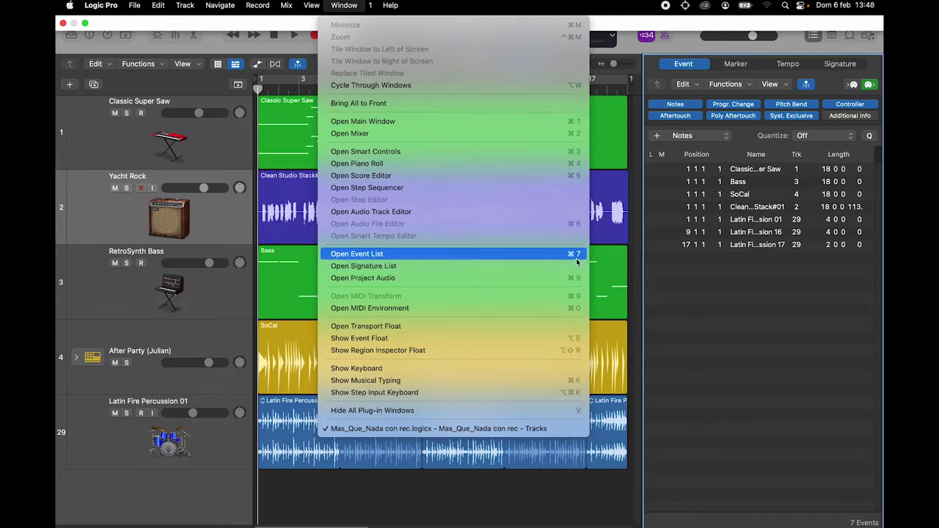
{"action": "key", "text": "super+7"}
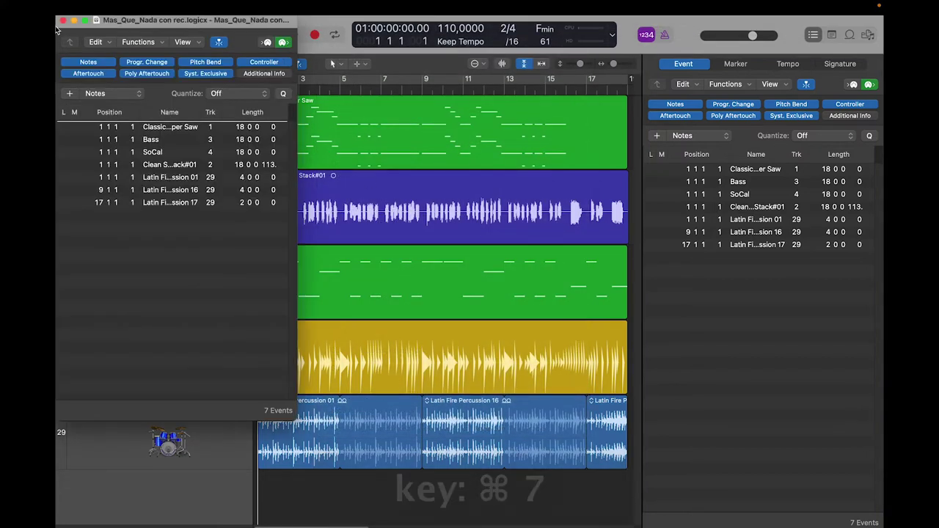
{"action": "left_click", "coordinate": [62, 22]}
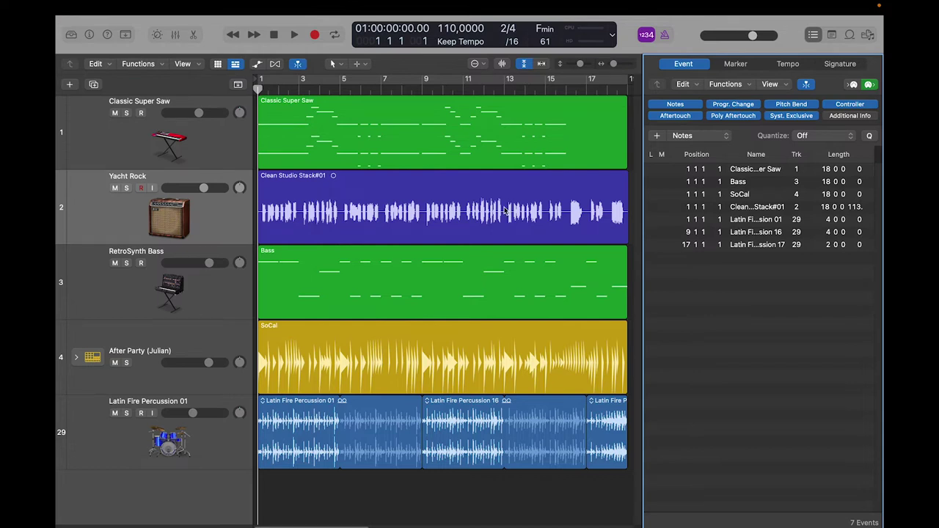
Show the Signature list, view it in its own floating window moved over the tracks, and close that window
{"action": "left_click", "coordinate": [841, 65]}
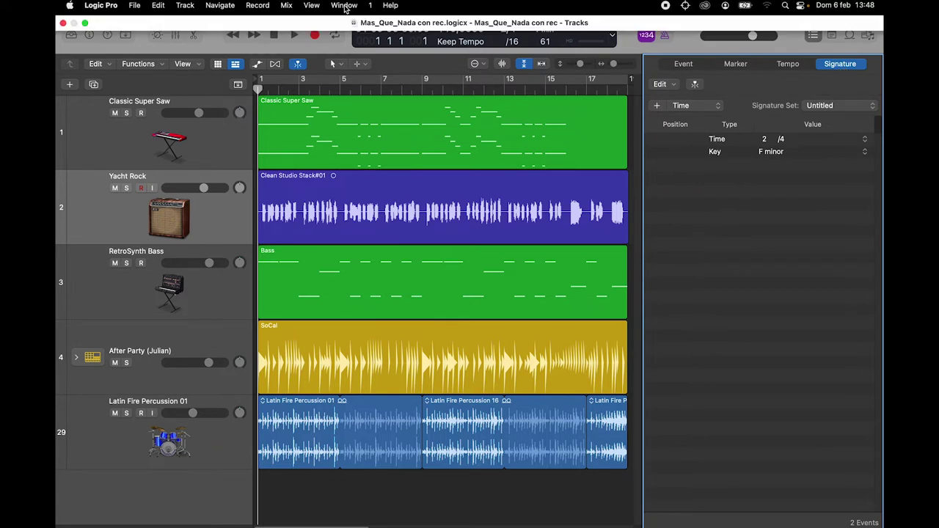
{"action": "left_click", "coordinate": [344, 5]}
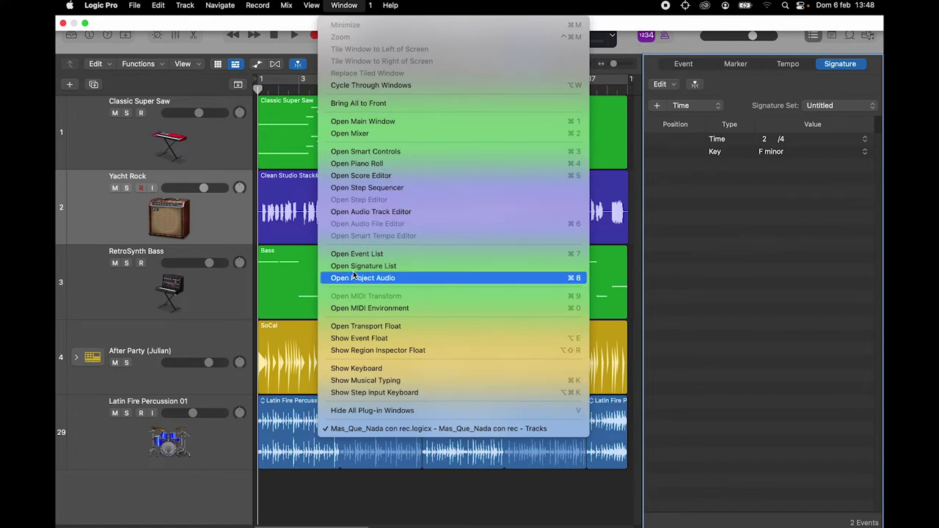
{"action": "left_click", "coordinate": [402, 272]}
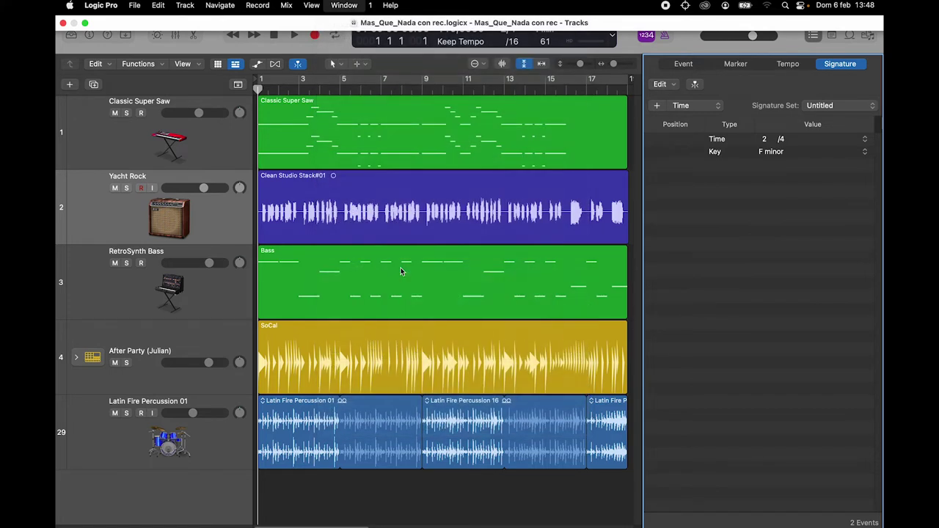
{"action": "left_click_drag", "start_coordinate": [154, 28], "coordinate": [303, 105]}
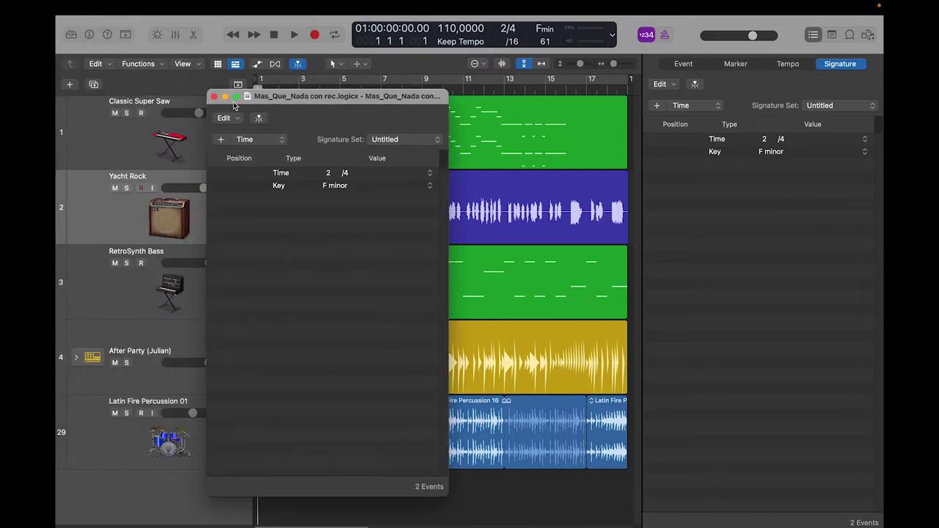
{"action": "left_click", "coordinate": [214, 97]}
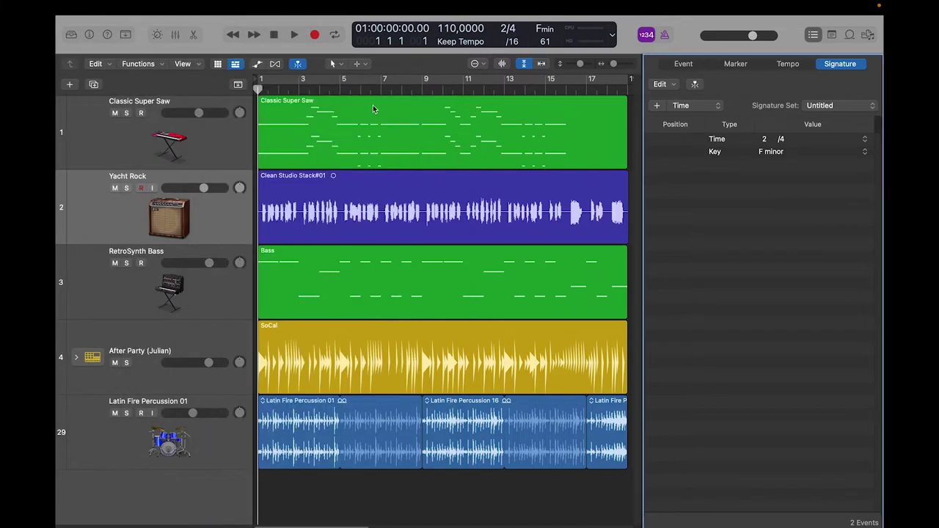
In the Event list, set the Classic Super Saw region's position to 2 1 1 1 and undo the change
{"action": "left_click", "coordinate": [684, 64]}
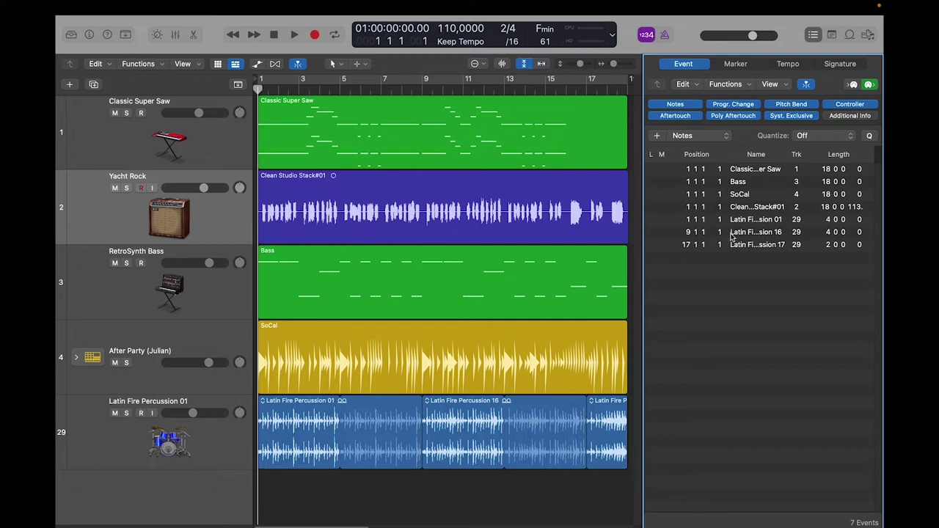
{"action": "left_click", "coordinate": [676, 171]}
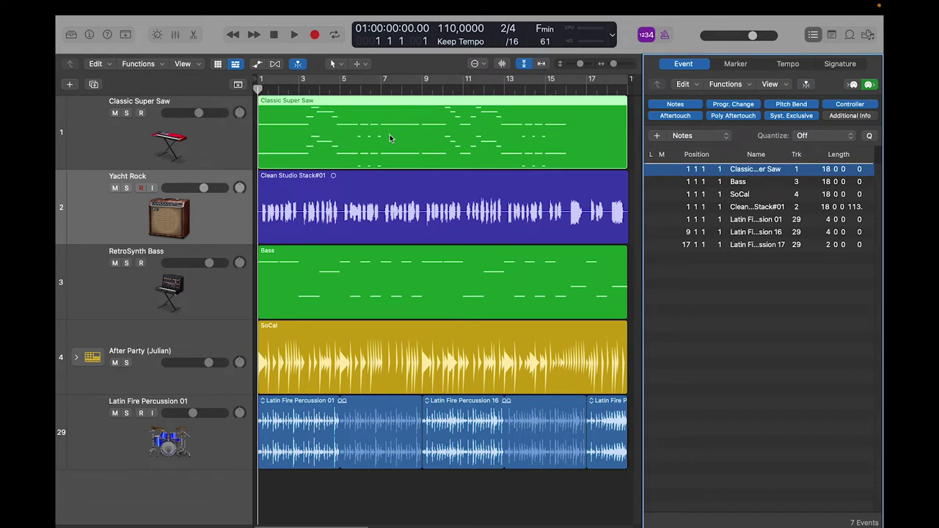
{"action": "double_click", "coordinate": [691, 175]}
{"action": "key", "text": "Left"}
{"action": "key", "text": "shift+Right"}
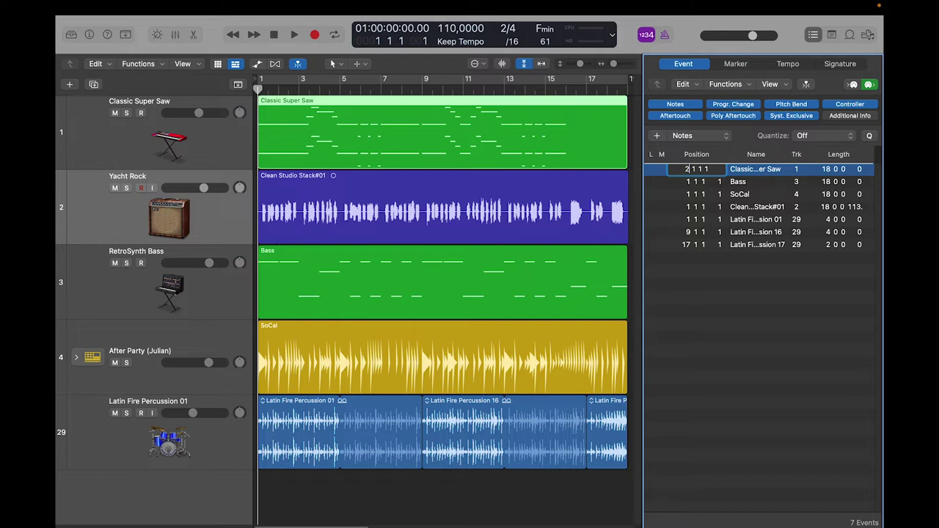
{"action": "type", "text": "2"}
{"action": "key", "text": "Return"}
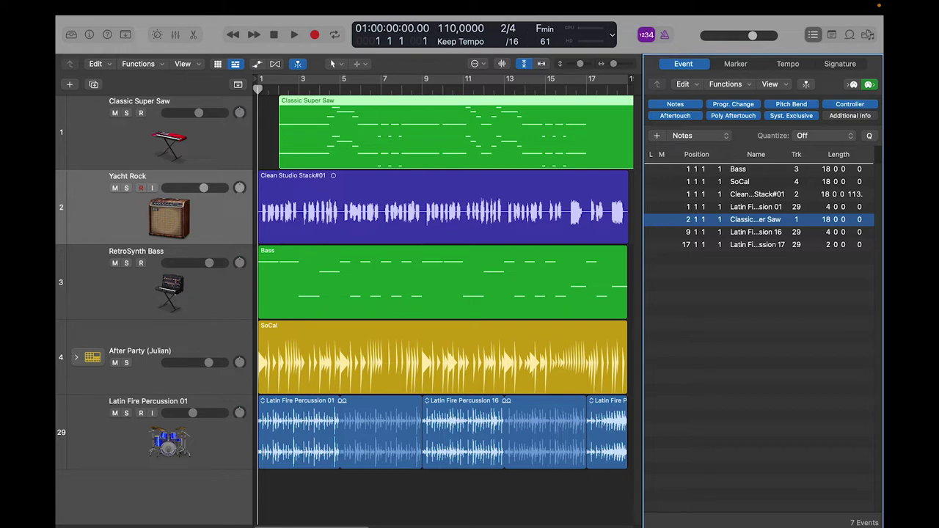
{"action": "key", "text": "super+z"}
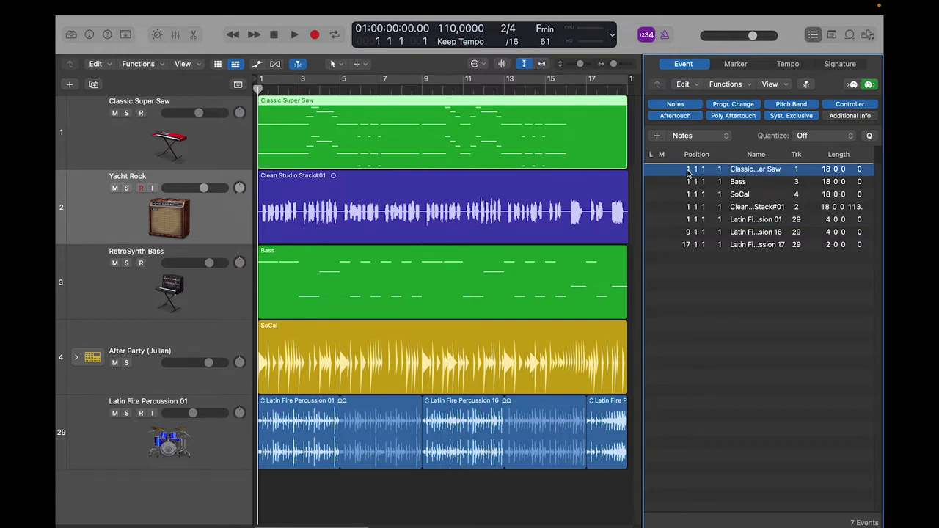
Shift the Classic Super Saw region's bar value directly in the list to 2, and undo the shift
{"action": "mouse_move", "coordinate": [688, 172]}
{"action": "left_mouse_down"}
{"action": "mouse_move", "coordinate": [690, 150]}
{"action": "mouse_move", "coordinate": [690, 172]}
{"action": "left_mouse_up"}
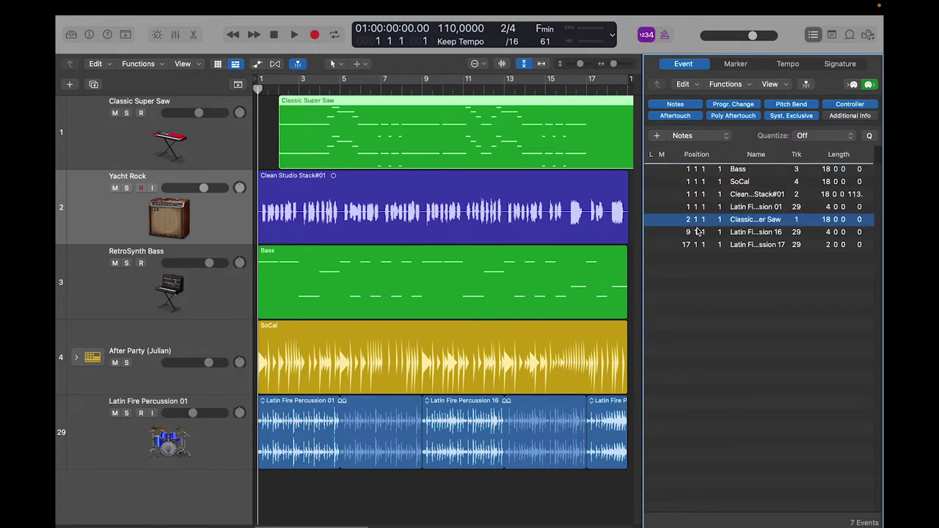
{"action": "key", "text": "super+z"}
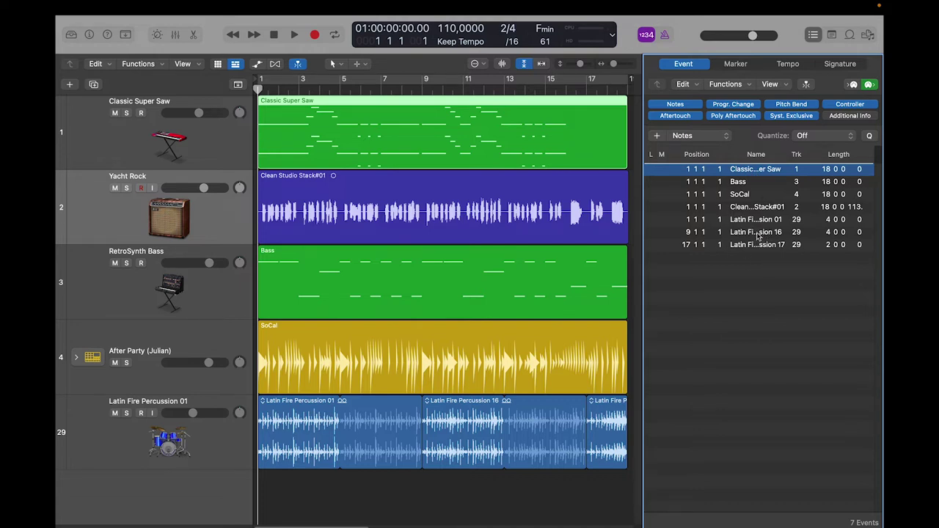
Select the Bass, SoCal, Clean Studio Stack#01 and three Latin Fire Percussion regions one after another in the Event list
{"action": "left_click", "coordinate": [747, 186]}
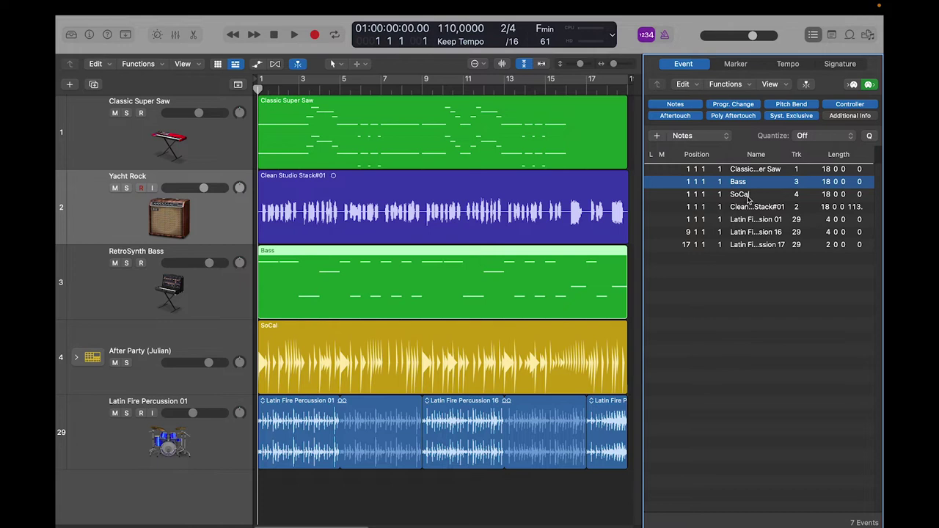
{"action": "left_click", "coordinate": [747, 198]}
{"action": "left_click", "coordinate": [747, 208]}
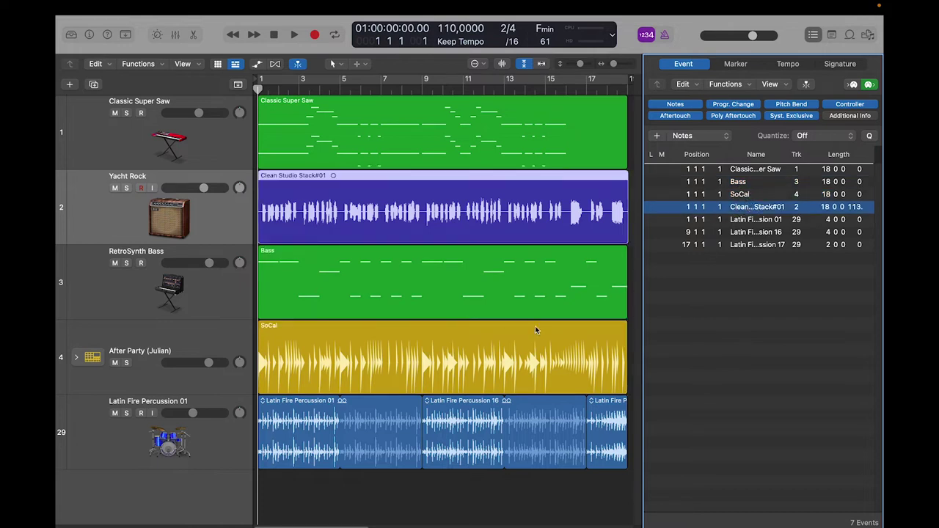
{"action": "left_click", "coordinate": [754, 221]}
{"action": "left_click", "coordinate": [753, 232]}
{"action": "left_click", "coordinate": [750, 246]}
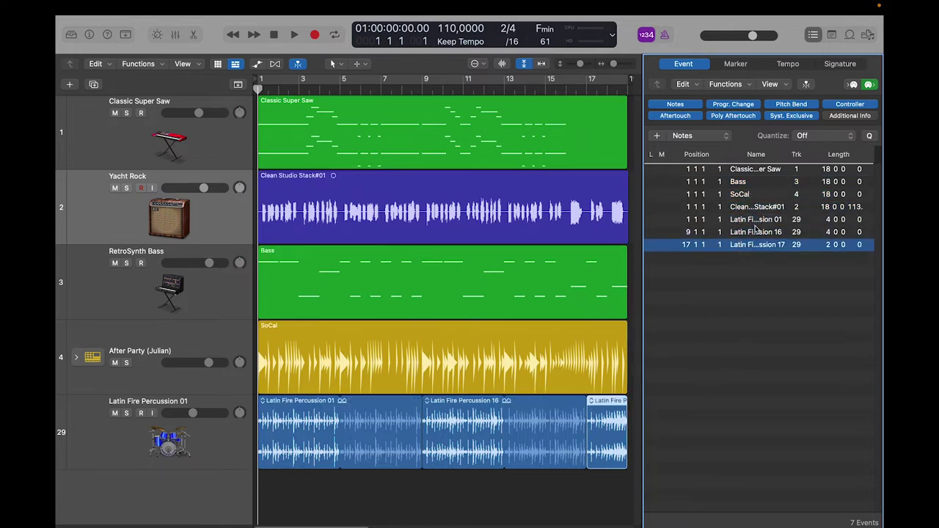
Open the Classic Super Saw region in the Event list, review all its note events, and return to the region level
{"action": "left_click", "coordinate": [763, 173]}
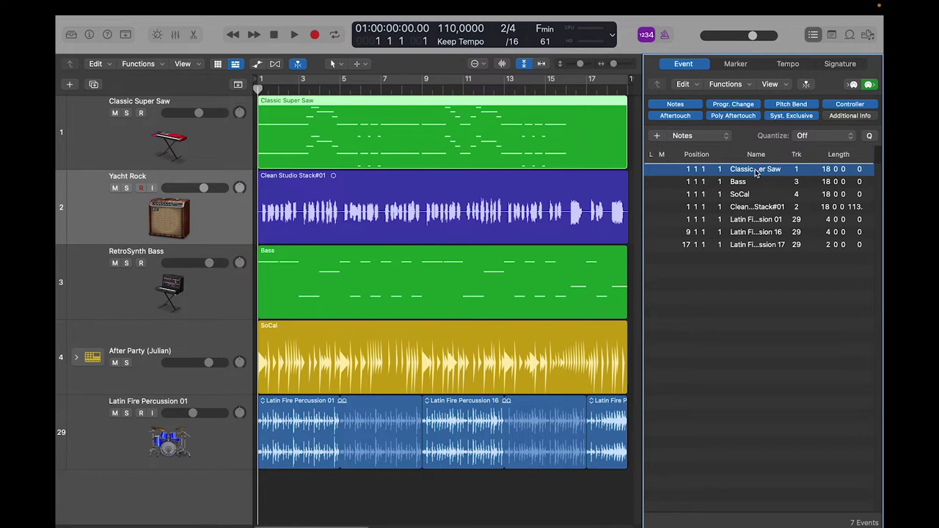
{"action": "double_click", "coordinate": [756, 171]}
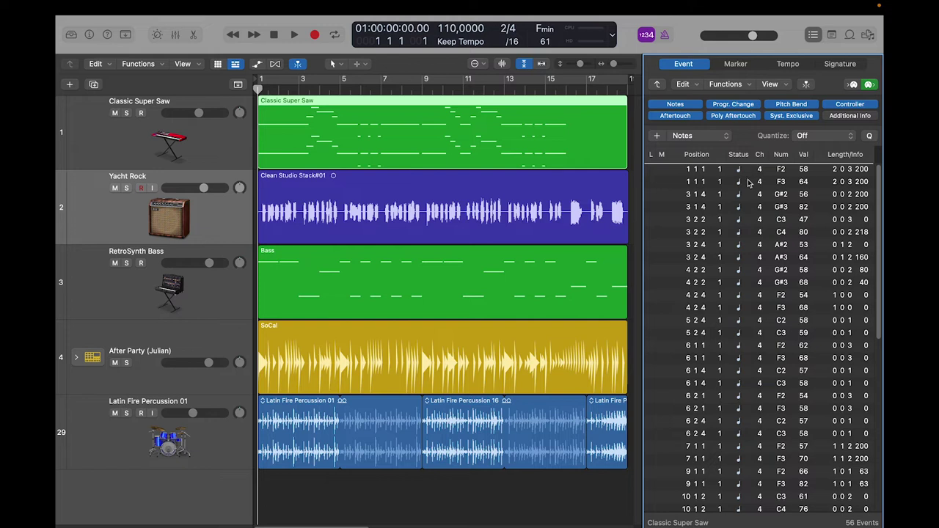
{"action": "scroll", "coordinate": [732, 362], "scroll_direction": "down", "scroll_amount": 6}
{"action": "scroll", "coordinate": [731, 362], "scroll_direction": "down", "scroll_amount": 3}
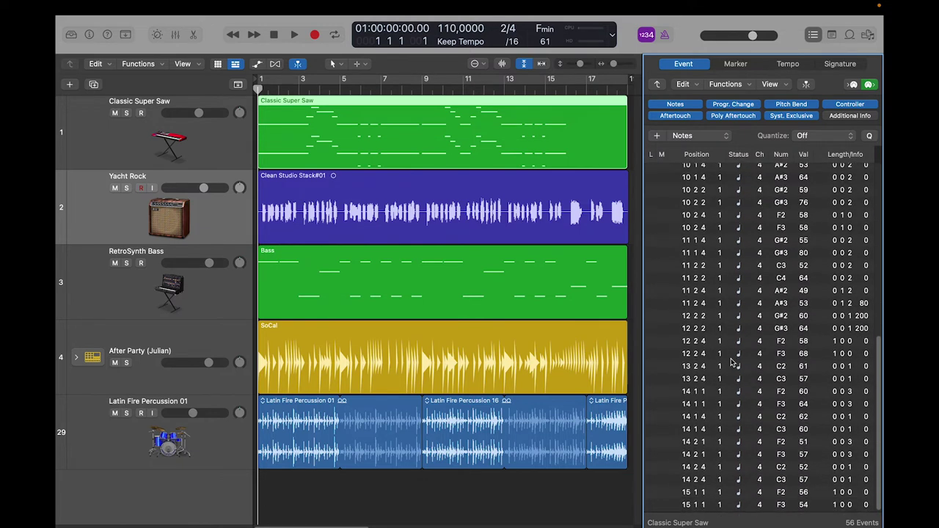
{"action": "scroll", "coordinate": [726, 345], "scroll_direction": "up", "scroll_amount": 8}
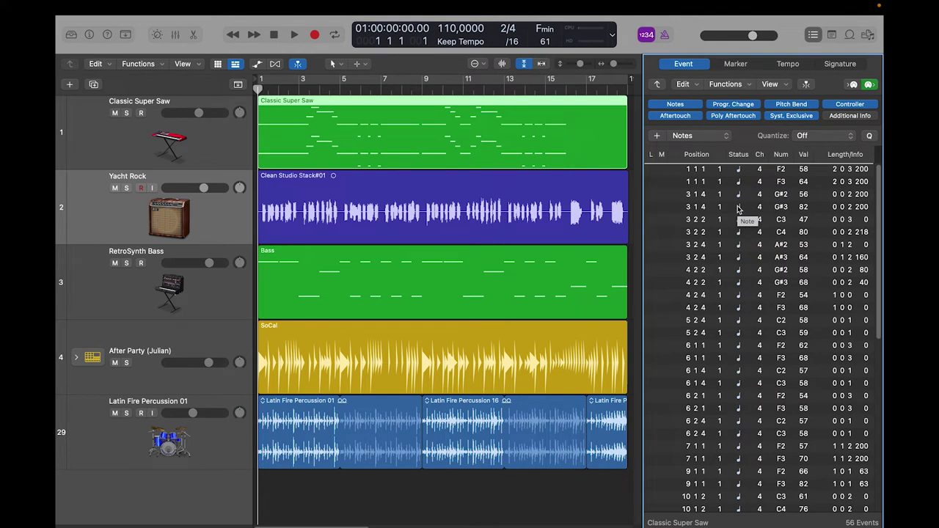
{"action": "left_click", "coordinate": [658, 87]}
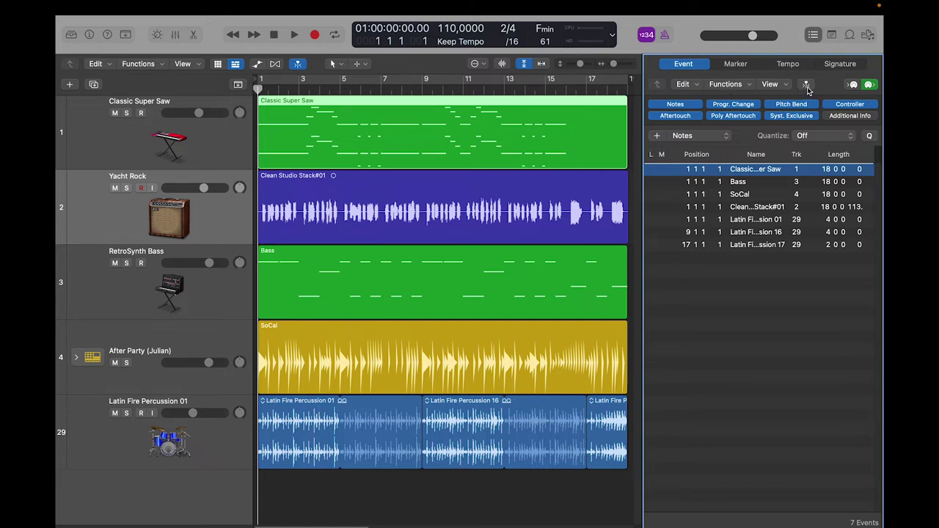
Move the playhead to about position 8 2 1 1 and bring it back to the start of the project
{"action": "key", "text": "less"}
{"action": "left_click", "coordinate": [263, 88]}
{"action": "left_click_drag", "start_coordinate": [263, 88], "coordinate": [412, 89]}
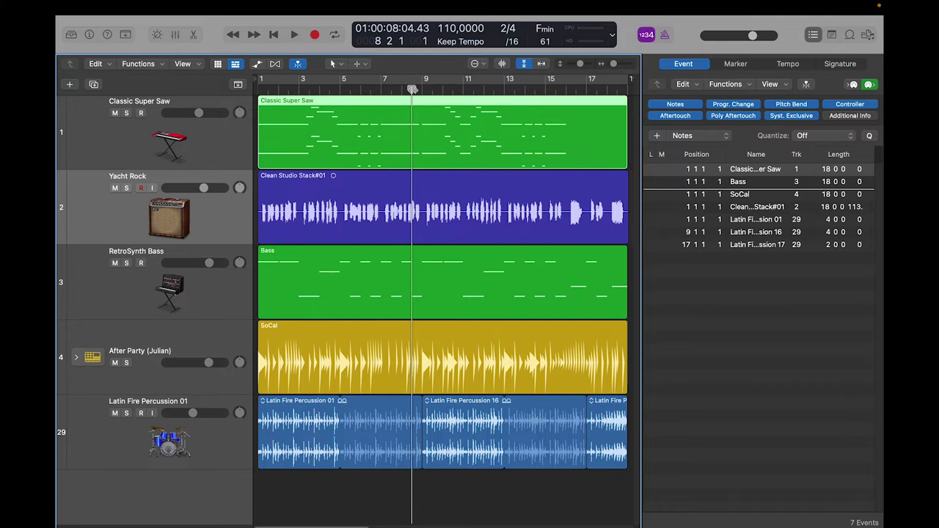
{"action": "left_click_drag", "start_coordinate": [411, 88], "coordinate": [230, 95]}
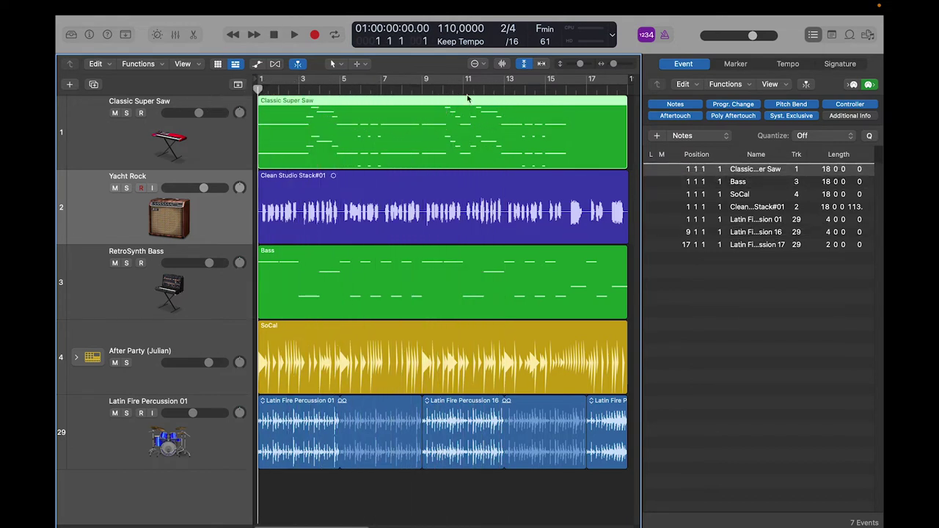
Show the Classic Super Saw region's note events again with the playhead at the project start, and return to the region list
{"action": "double_click", "coordinate": [761, 168]}
{"action": "mouse_move", "coordinate": [260, 88]}
{"action": "left_mouse_down"}
{"action": "mouse_move", "coordinate": [447, 90]}
{"action": "mouse_move", "coordinate": [260, 90]}
{"action": "left_mouse_up"}
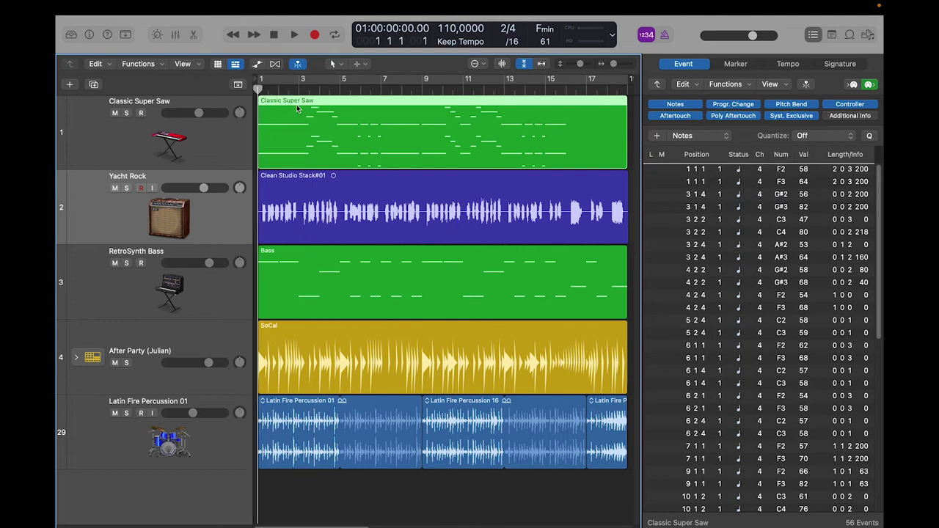
{"action": "left_click", "coordinate": [658, 86]}
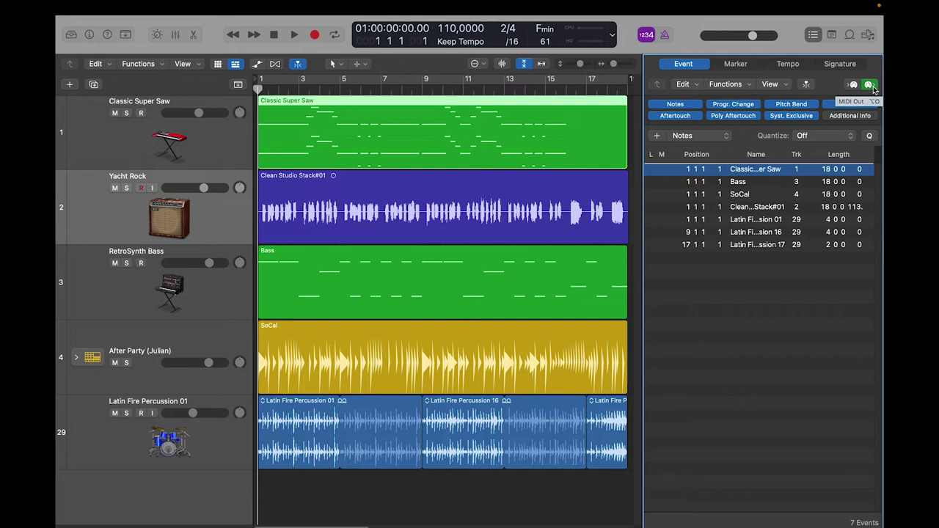
{"action": "key", "text": "alt+i"}
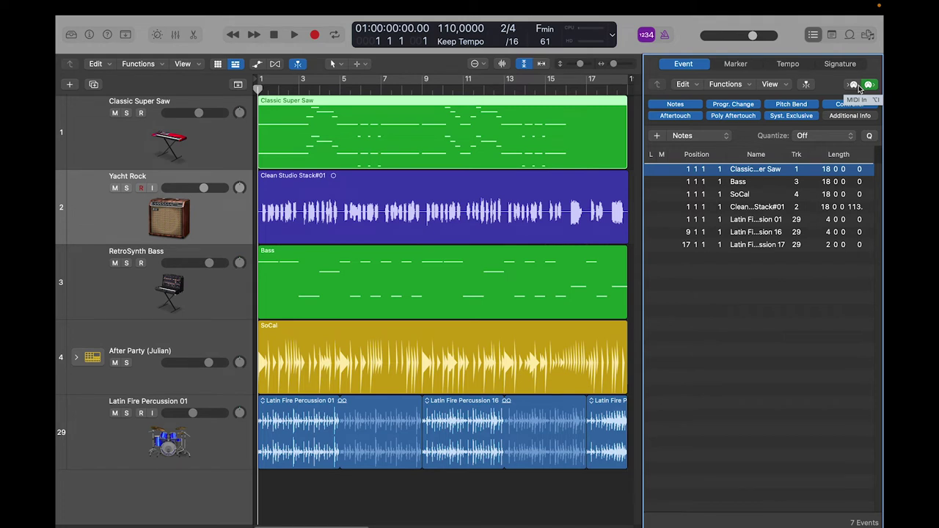
{"action": "key", "text": "alt+o"}
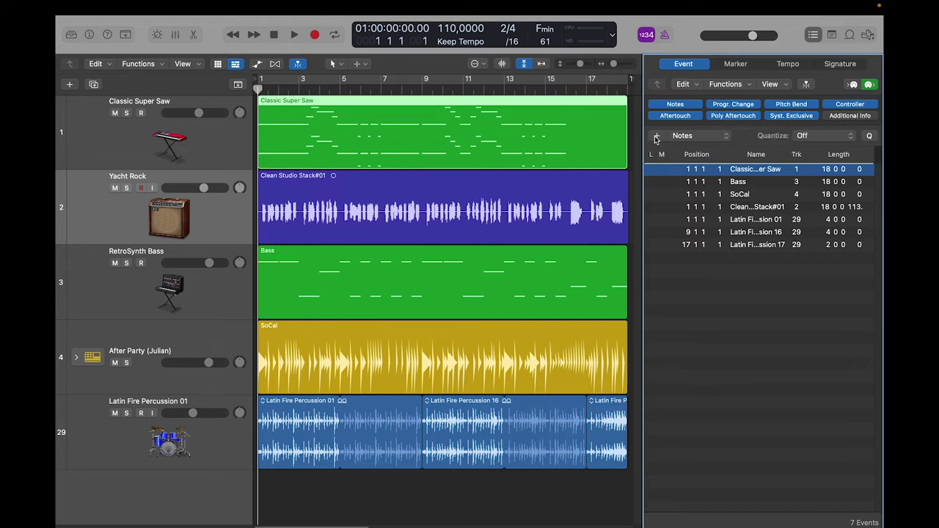
Review the event types that can be added and the available quantize values in the Event list
{"action": "left_click", "coordinate": [700, 140]}
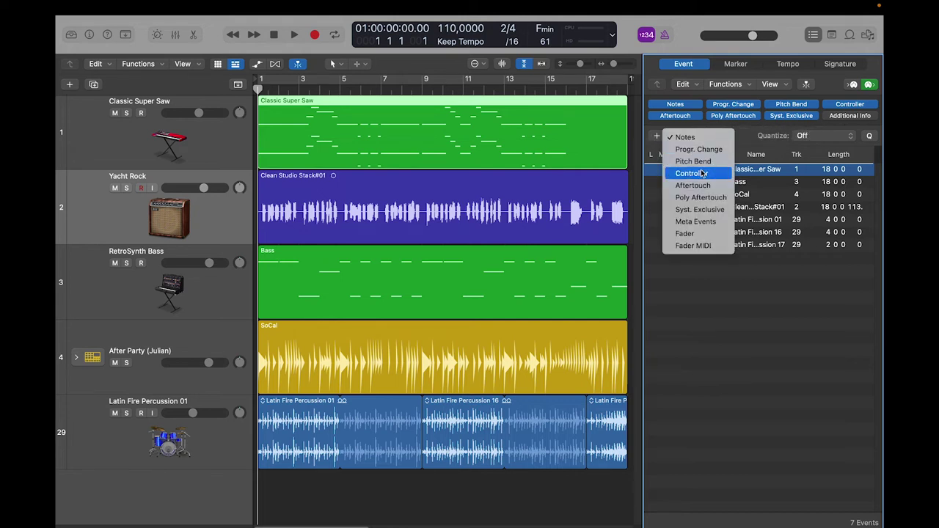
{"action": "left_click", "coordinate": [702, 282]}
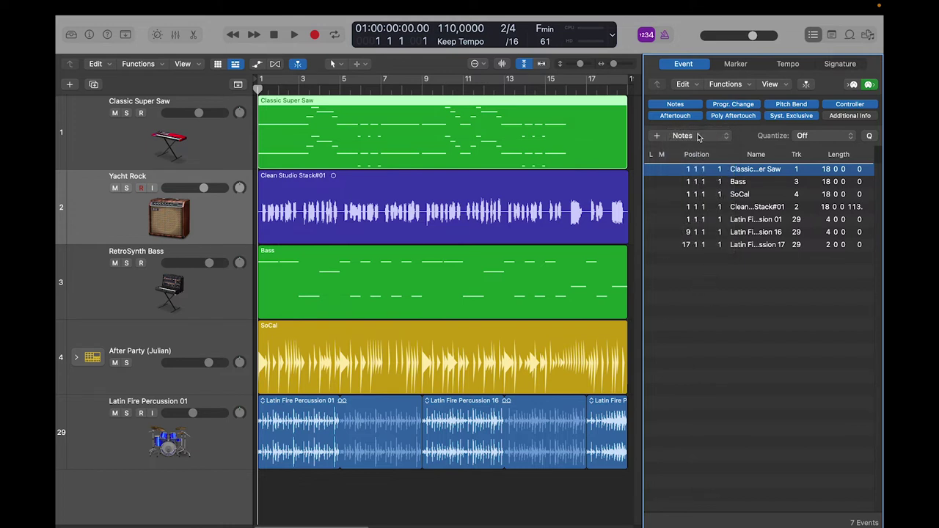
{"action": "left_click", "coordinate": [842, 137]}
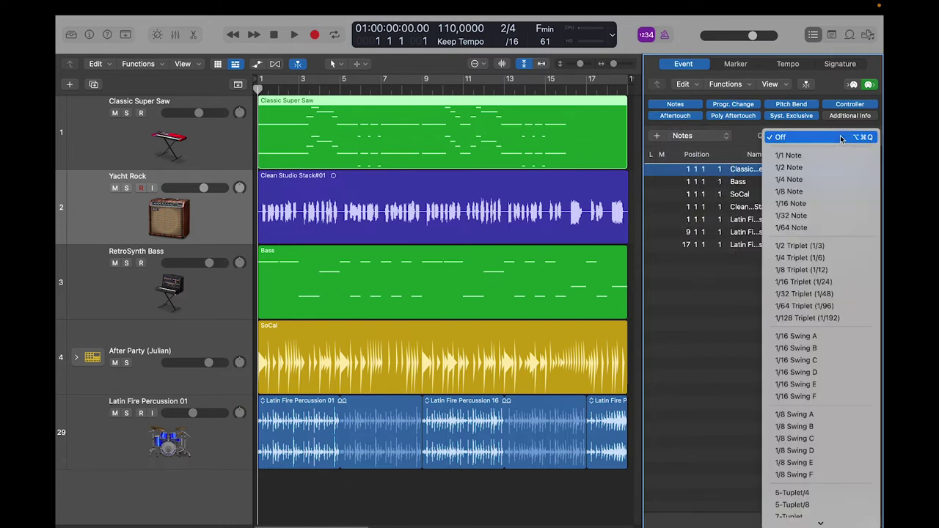
{"action": "left_click", "coordinate": [743, 137]}
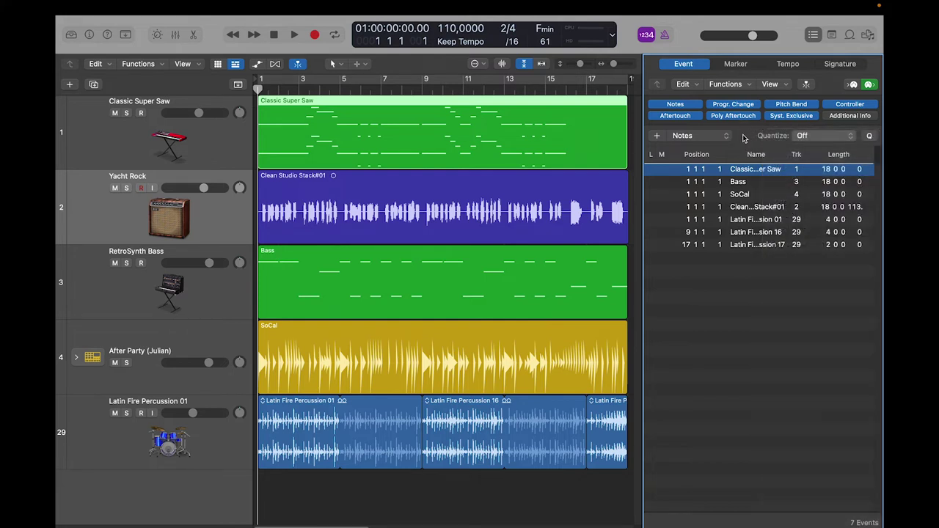
Create a marker at the project start in the Marker list and show the global tracks
{"action": "left_click", "coordinate": [735, 64]}
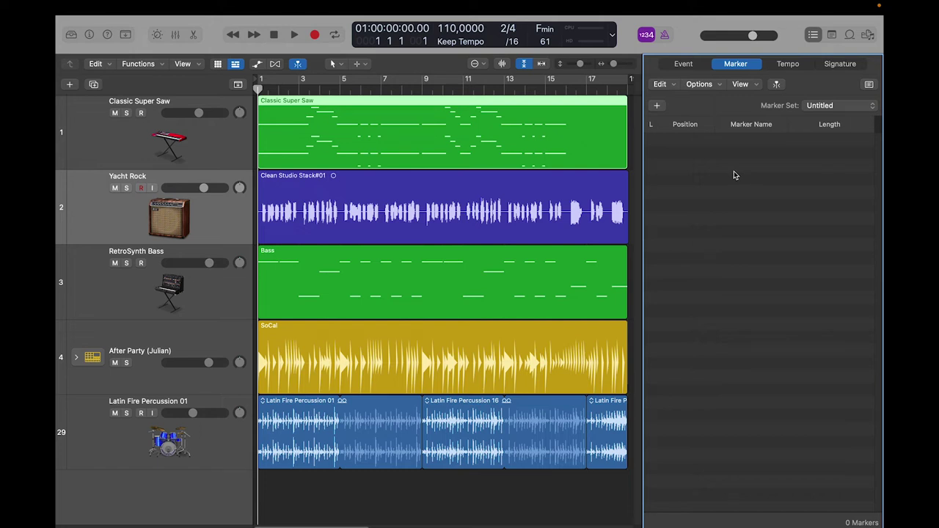
{"action": "left_click", "coordinate": [265, 89]}
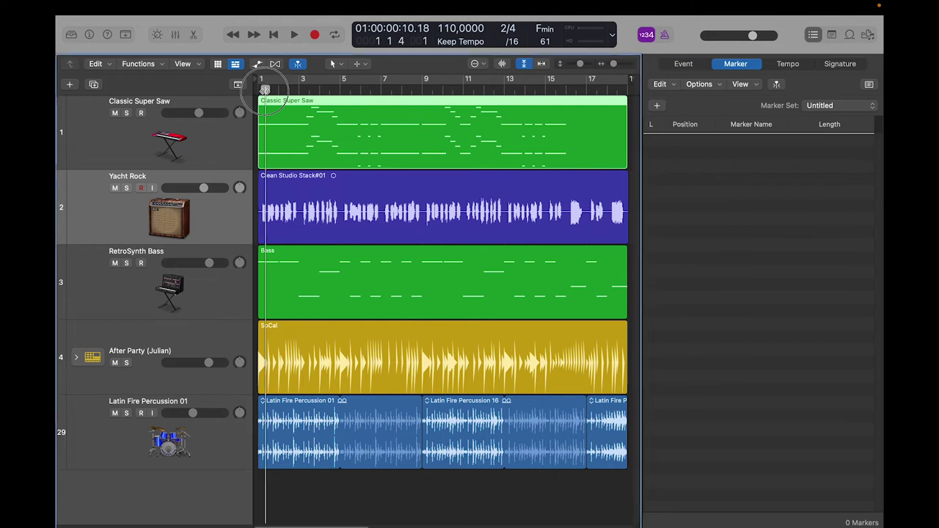
{"action": "mouse_move", "coordinate": [266, 89]}
{"action": "left_mouse_down"}
{"action": "mouse_move", "coordinate": [419, 88]}
{"action": "mouse_move", "coordinate": [258, 88]}
{"action": "left_mouse_up"}
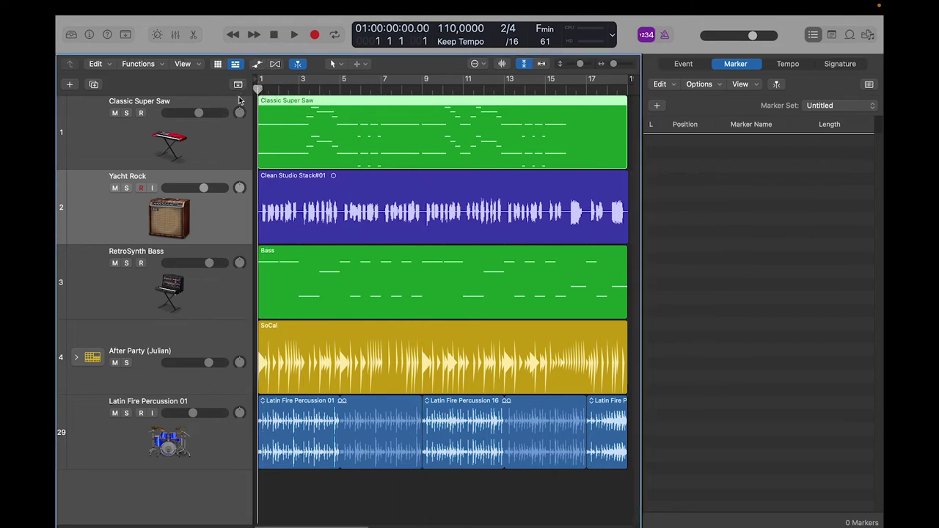
{"action": "left_click", "coordinate": [658, 107]}
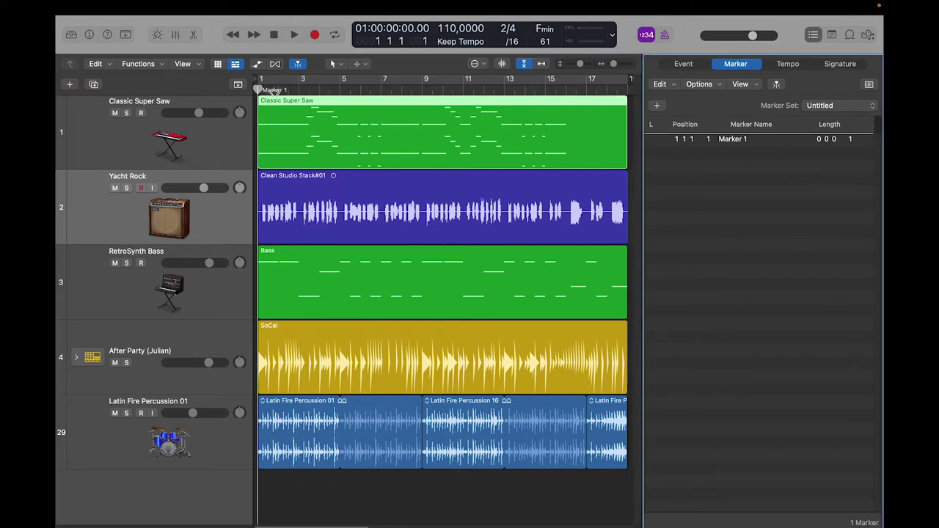
{"action": "key", "text": "g"}
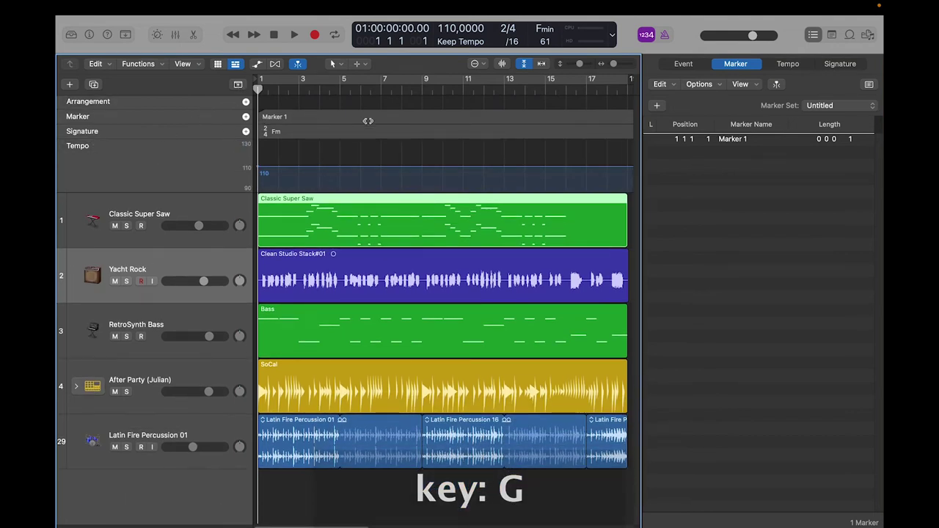
Set the length of the marker at the project start to 4 0 0 0 in the Marker list
{"action": "left_click", "coordinate": [710, 143]}
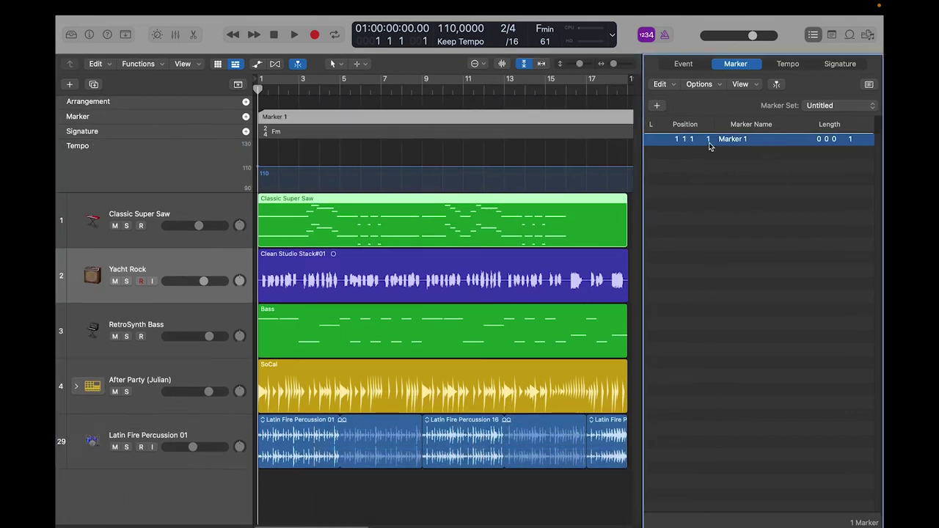
{"action": "left_click", "coordinate": [758, 140]}
{"action": "double_click", "coordinate": [823, 141]}
{"action": "left_click", "coordinate": [823, 140]}
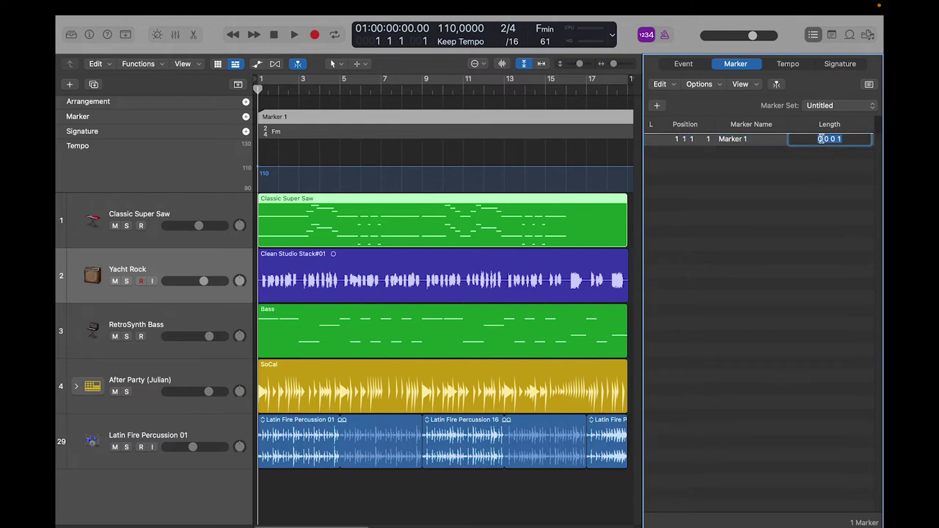
{"action": "key", "text": "shift+Left"}
{"action": "type", "text": "0"}
{"action": "key", "text": "Return"}
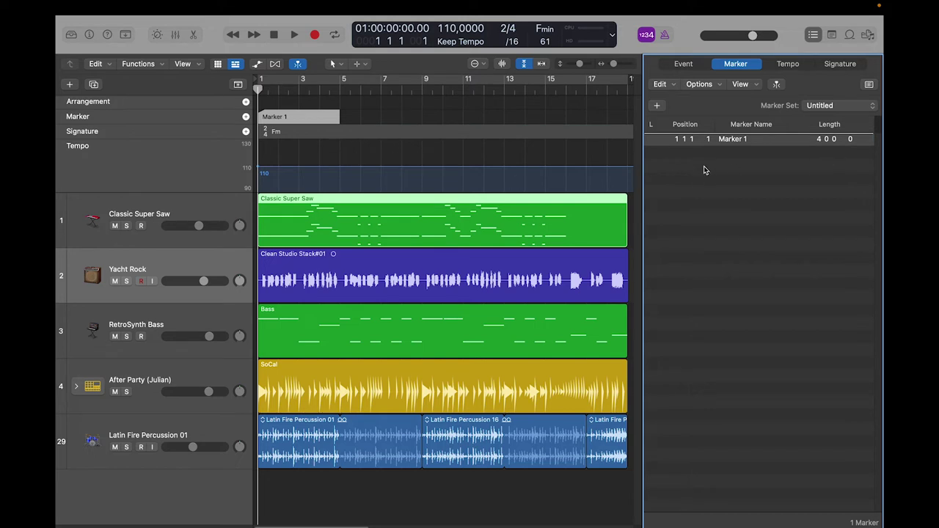
Move the playhead to position 5 1 1 1 and create a second marker there
{"action": "left_click_drag", "start_coordinate": [260, 89], "coordinate": [342, 89]}
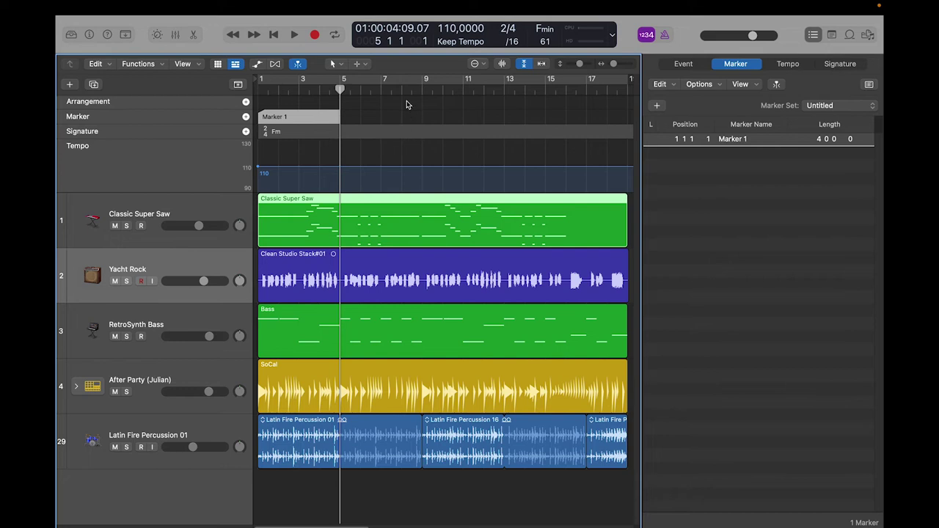
{"action": "left_click", "coordinate": [658, 106]}
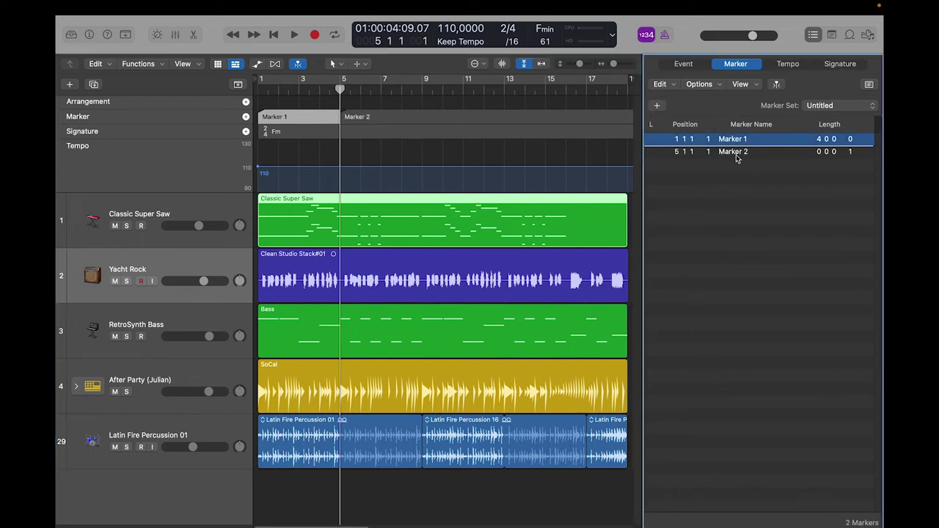
{"action": "left_click", "coordinate": [737, 154]}
Rename the first marker as Intro by replacing its marker text
{"action": "left_click", "coordinate": [746, 140]}
{"action": "double_click", "coordinate": [738, 143]}
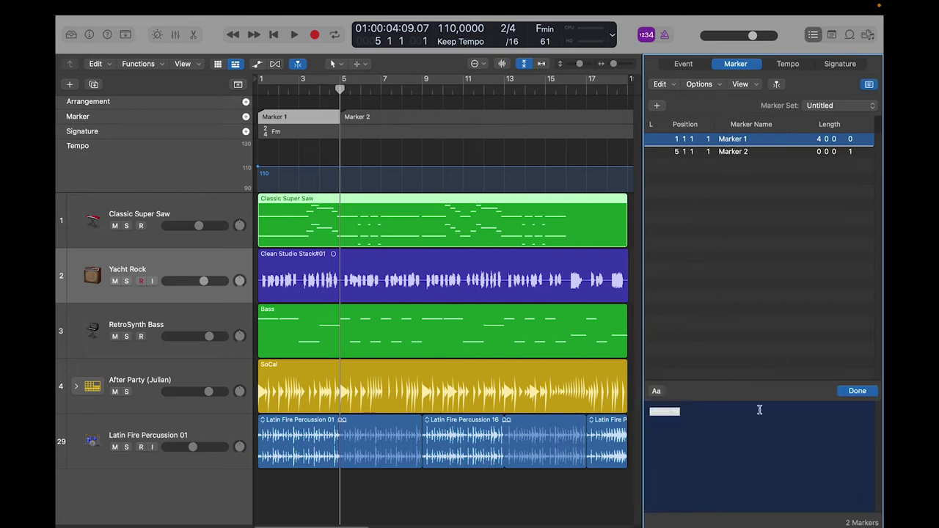
{"action": "left_click", "coordinate": [751, 436]}
{"action": "left_click_drag", "start_coordinate": [691, 413], "coordinate": [655, 413]}
{"action": "type", "text": "Intro"}
{"action": "left_click", "coordinate": [863, 393]}
Rename the marker at position 5 1 1 1 as Strofa by replacing its marker text
{"action": "double_click", "coordinate": [738, 153]}
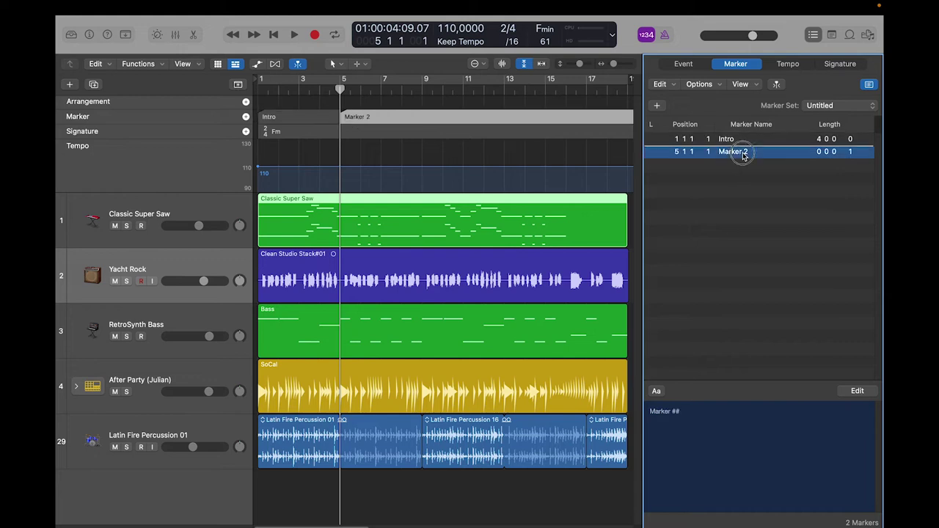
{"action": "left_click", "coordinate": [699, 418]}
{"action": "key", "text": "super+a"}
{"action": "type", "text": "Strofa"}
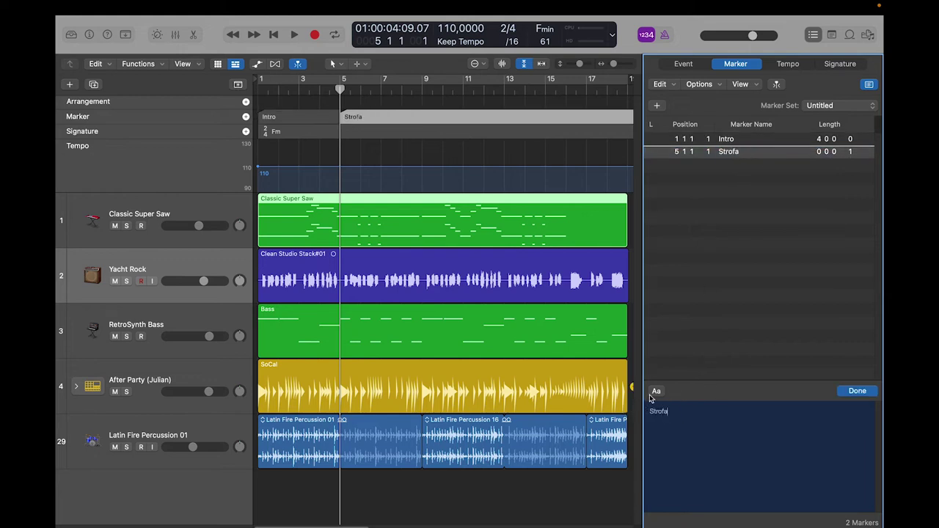
{"action": "left_click", "coordinate": [863, 394]}
Select the Intro and Strofa markers alternately in the Marker list to view their texts
{"action": "left_click", "coordinate": [759, 141]}
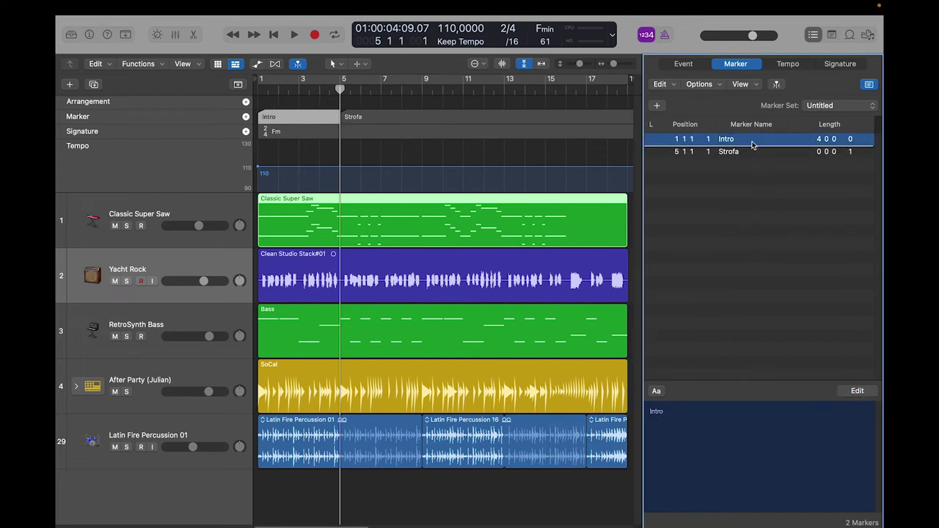
{"action": "left_click", "coordinate": [756, 153]}
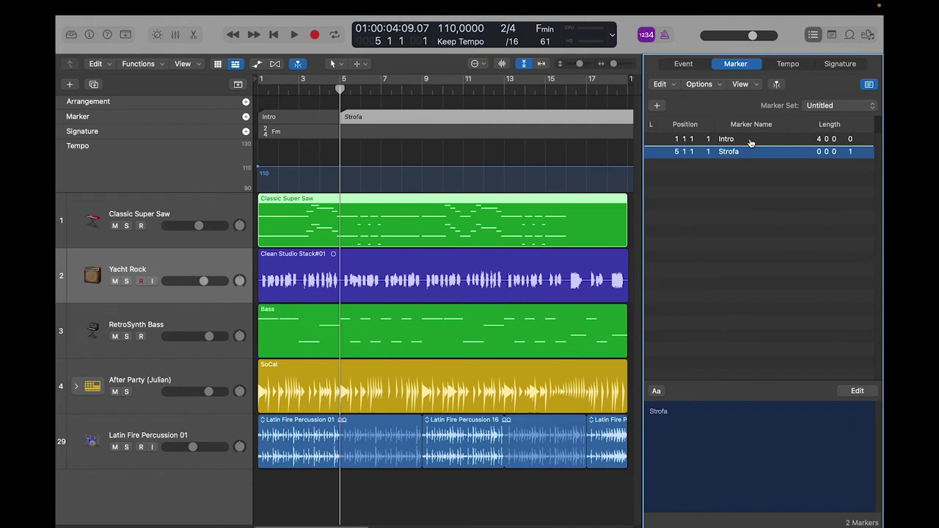
{"action": "left_click", "coordinate": [750, 141]}
{"action": "left_click", "coordinate": [751, 152]}
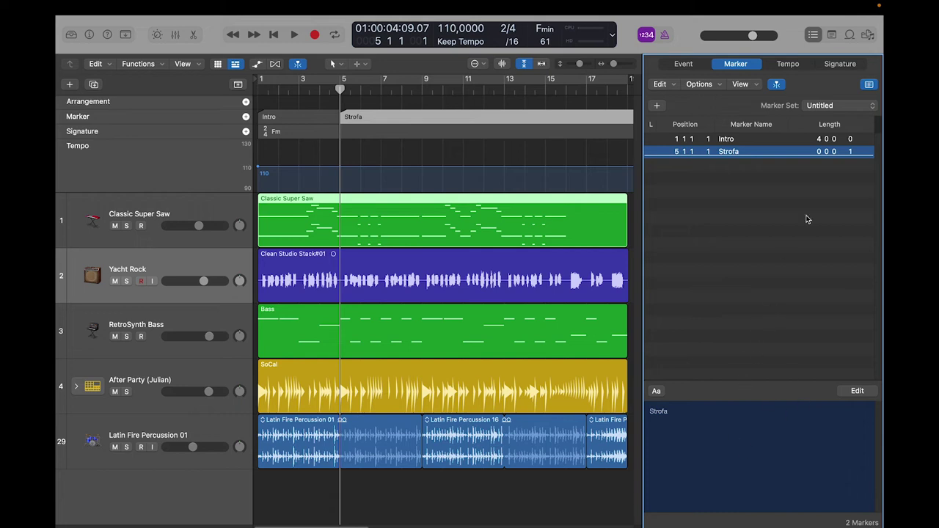
Hide the marker text area and review the marker set options, keeping the Untitled set
{"action": "left_click", "coordinate": [869, 85]}
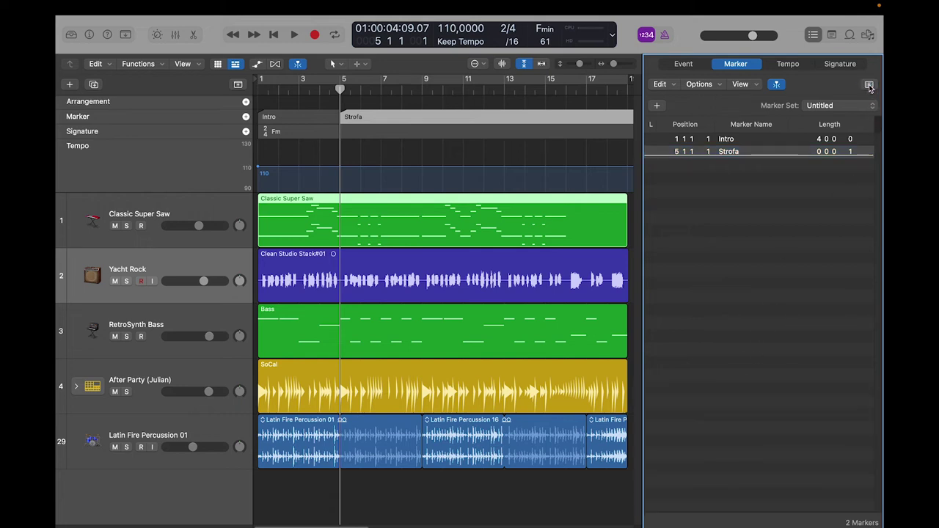
{"action": "left_click", "coordinate": [870, 85]}
{"action": "left_click", "coordinate": [869, 86]}
{"action": "left_click", "coordinate": [834, 107]}
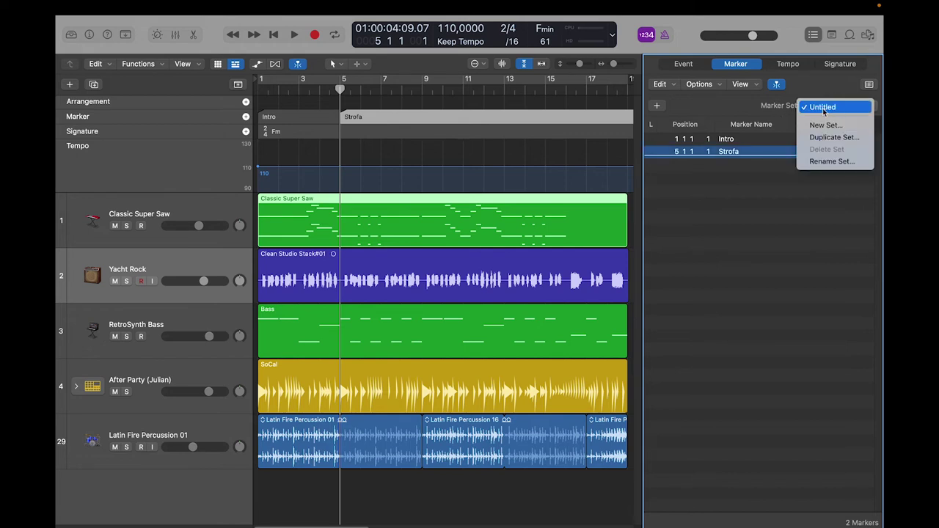
{"action": "left_click", "coordinate": [815, 210]}
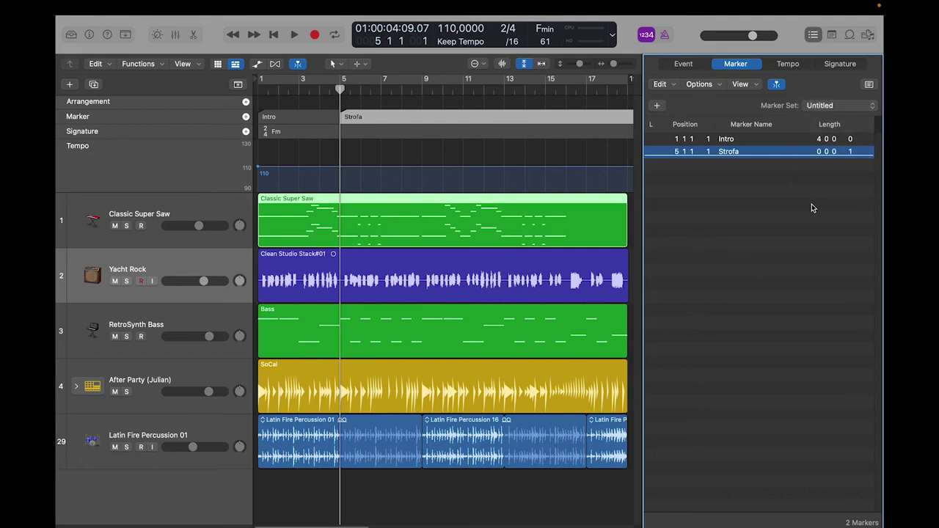
Add a tempo event at position 5 1 1 1 in the Tempo list, set it to 120, and view the tempo set options
{"action": "left_click", "coordinate": [789, 65]}
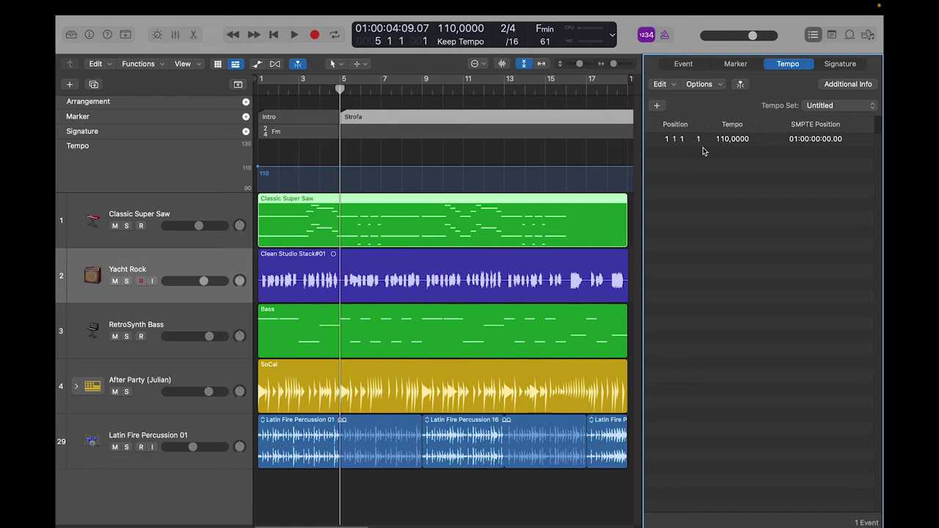
{"action": "left_click", "coordinate": [659, 108]}
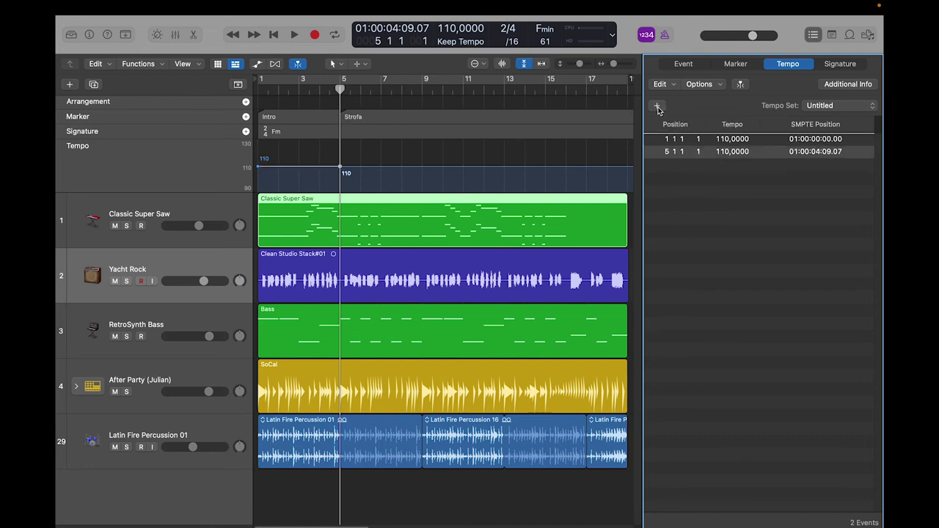
{"action": "double_click", "coordinate": [731, 151]}
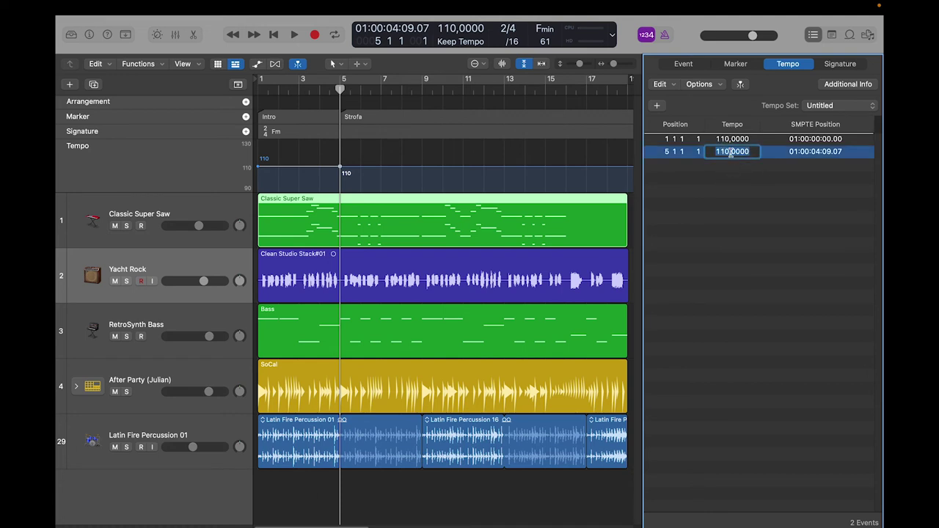
{"action": "key", "text": "Left"}
{"action": "key", "text": "Return"}
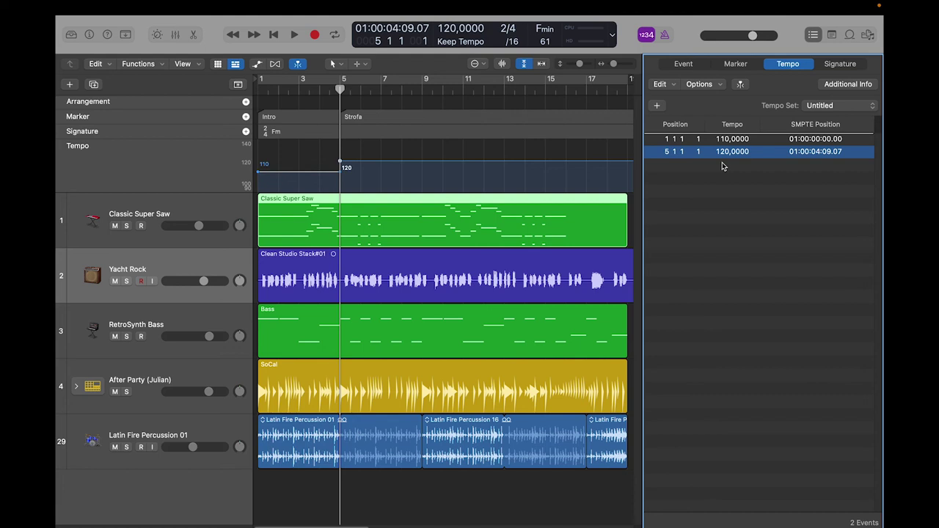
{"action": "left_click", "coordinate": [843, 111]}
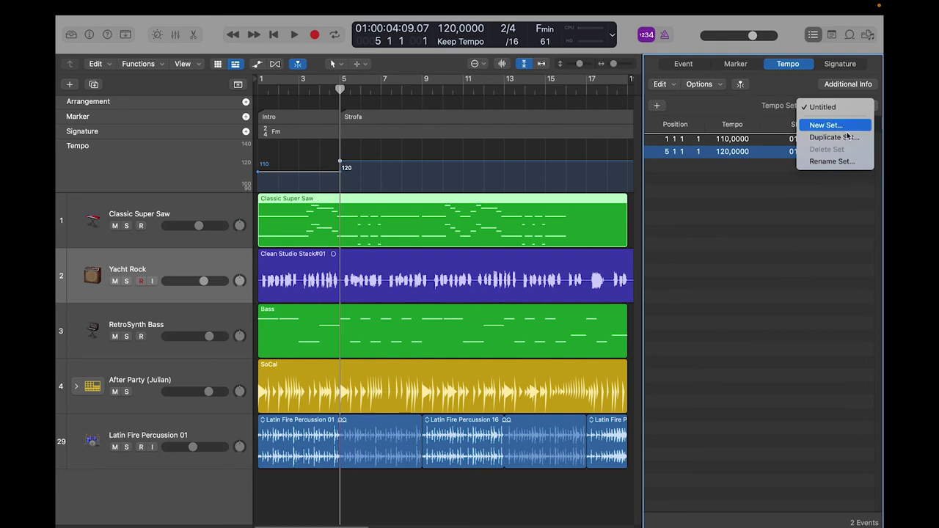
{"action": "left_click", "coordinate": [805, 210]}
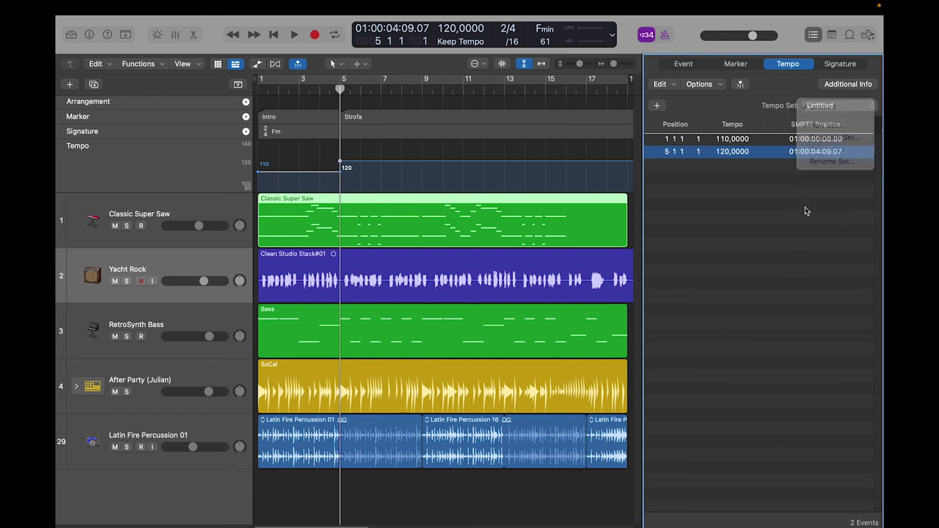
Show the Signature list and review the signature types that can be added and the signature set options
{"action": "left_click", "coordinate": [843, 68]}
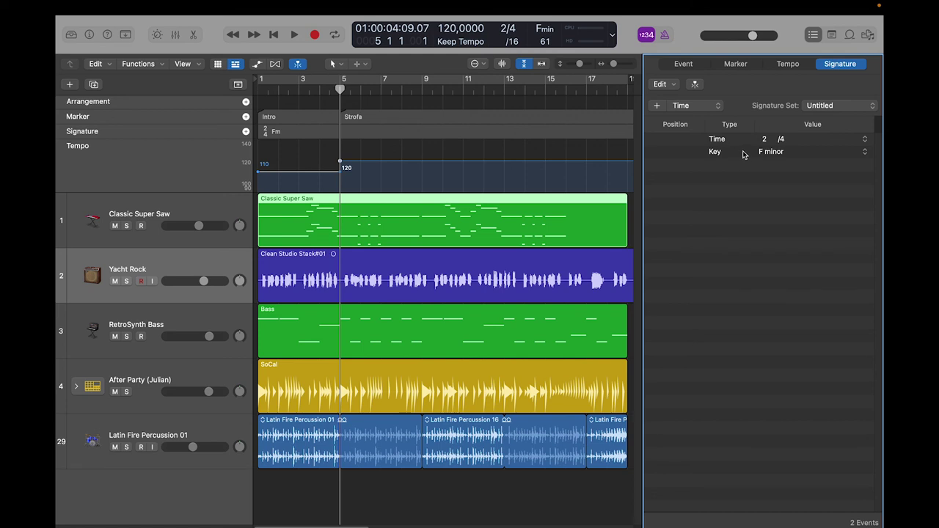
{"action": "left_click", "coordinate": [715, 108]}
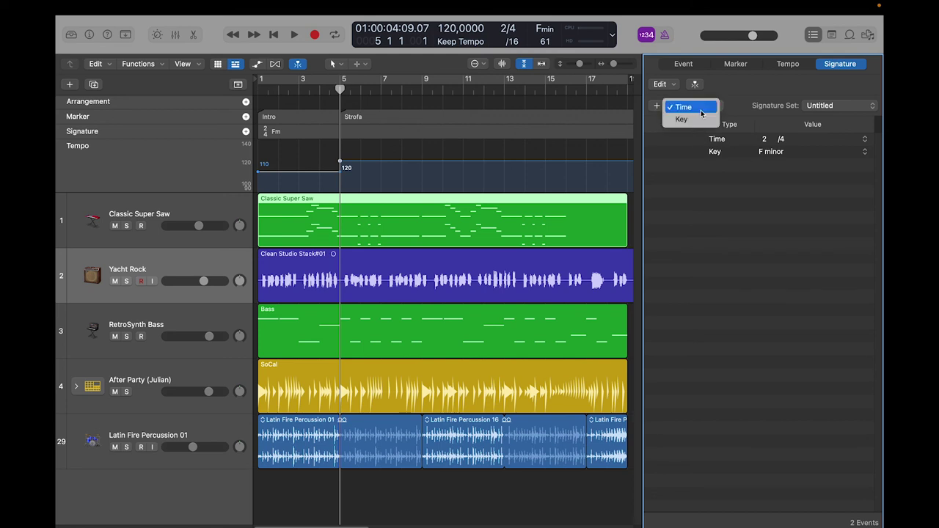
{"action": "left_click", "coordinate": [742, 91]}
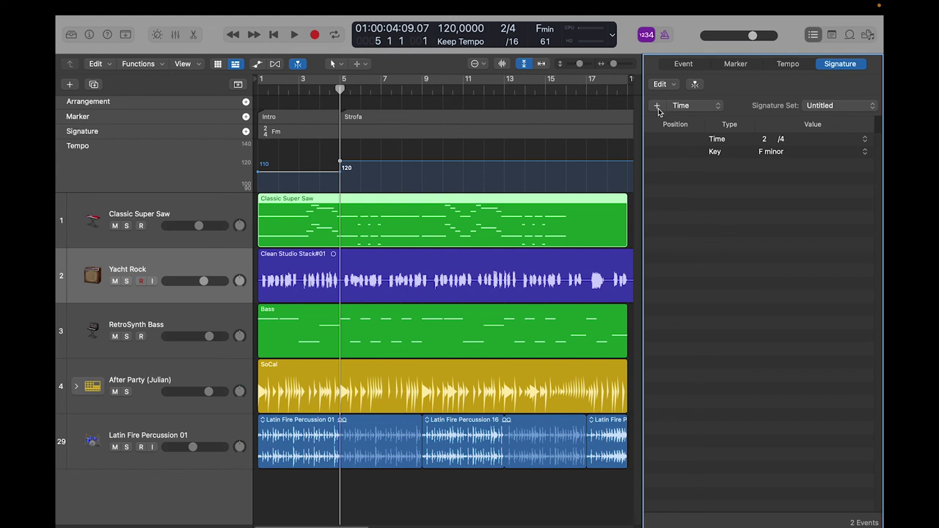
{"action": "left_click", "coordinate": [834, 109]}
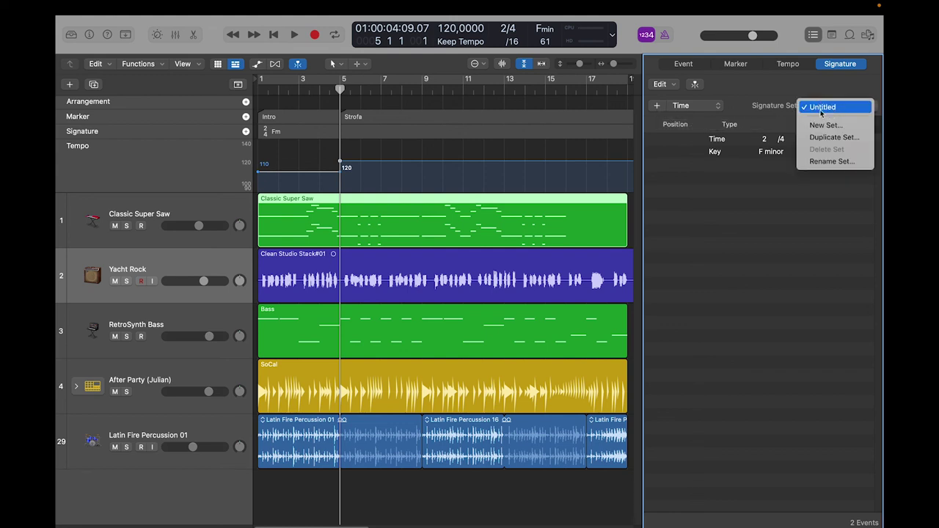
{"action": "left_click", "coordinate": [772, 111]}
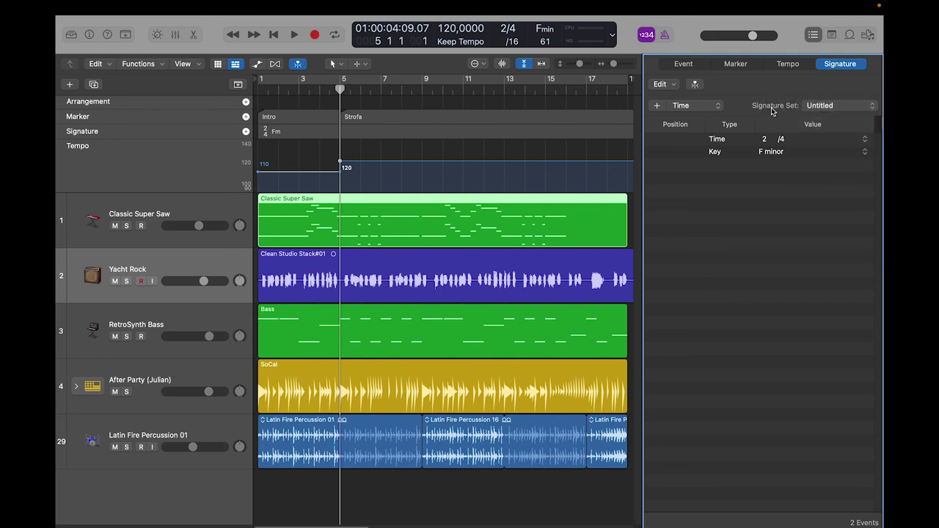